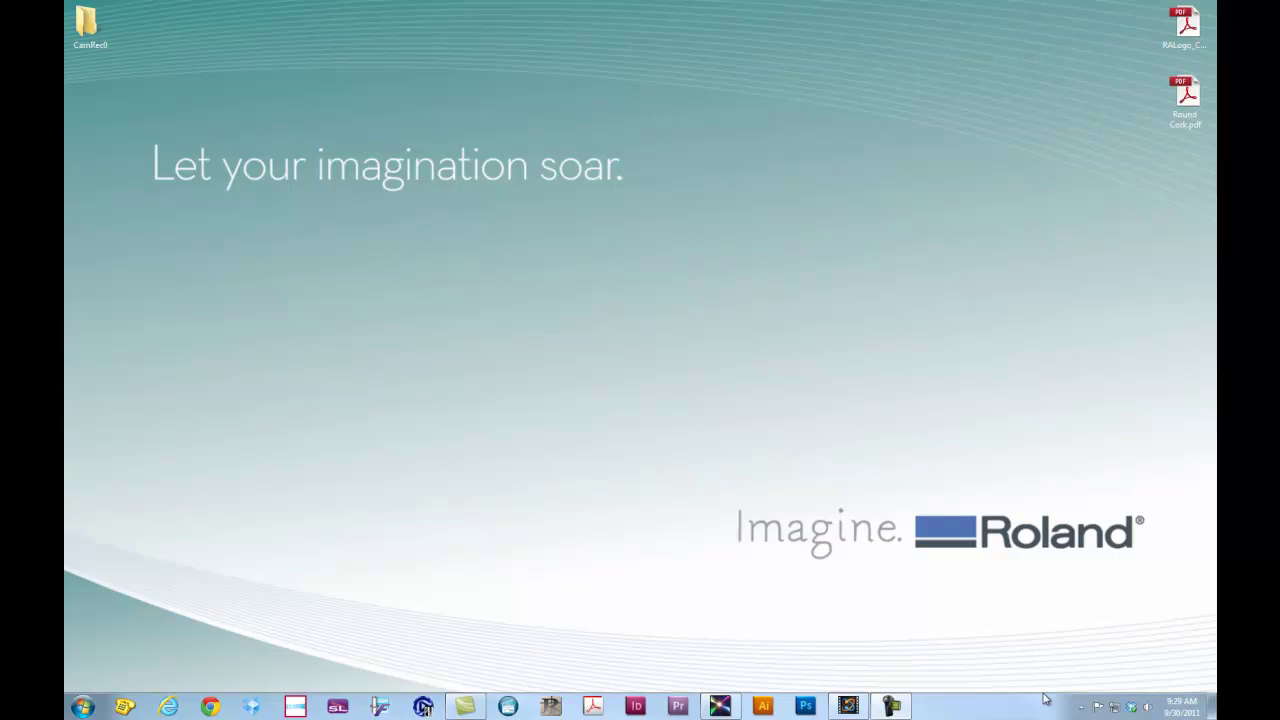
In Preferences, set measurement units to inch and preview quality to High Quality, then apply
left_click(721, 708)
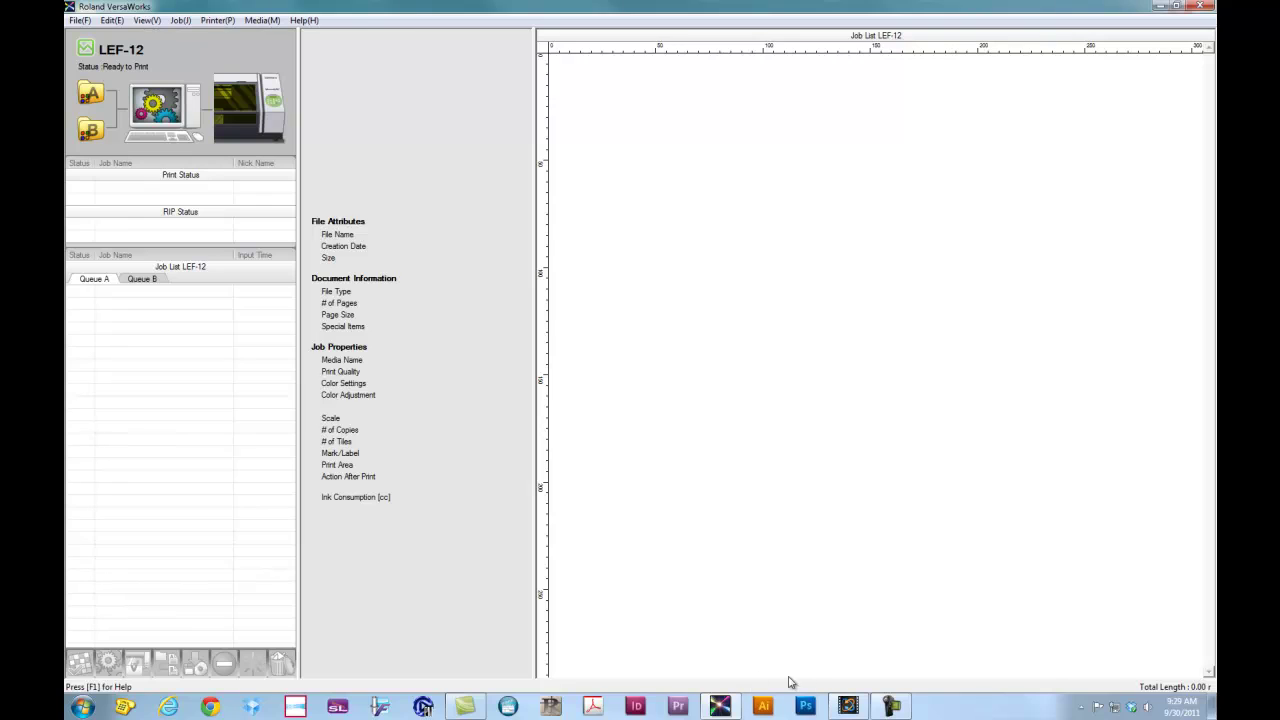
left_click(113, 21)
left_click(142, 123)
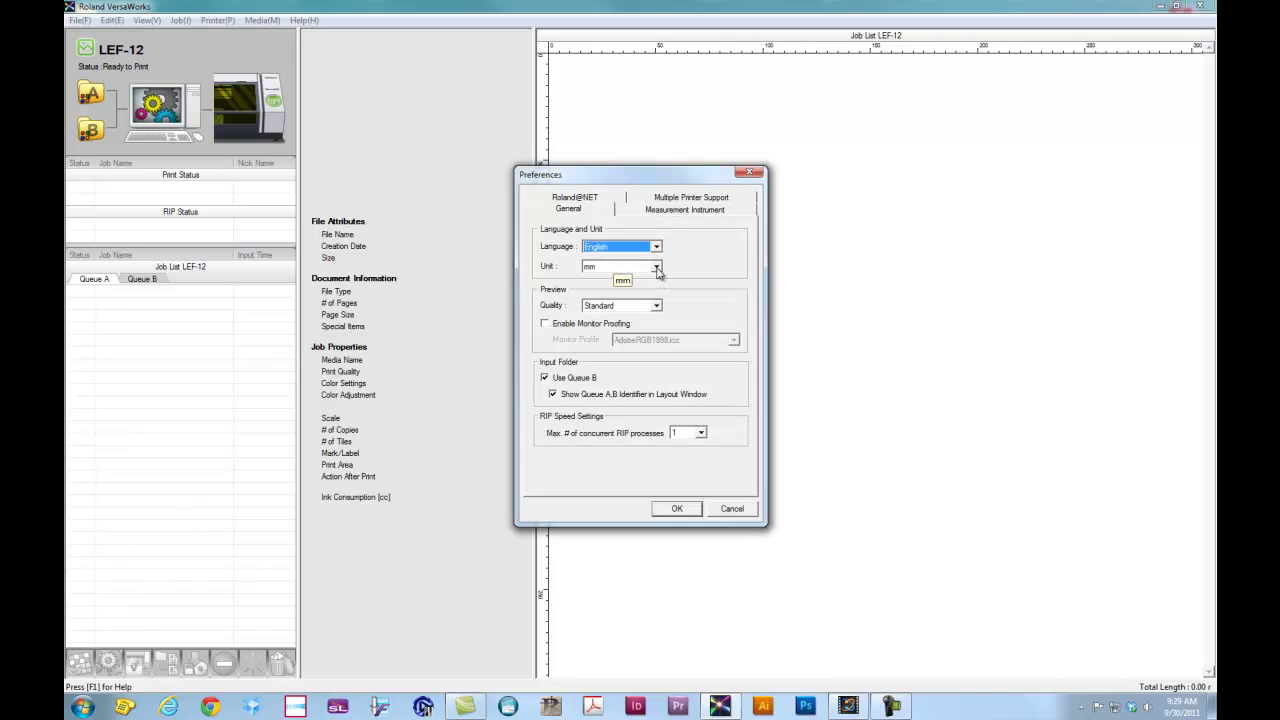
left_click(656, 267)
left_click(632, 297)
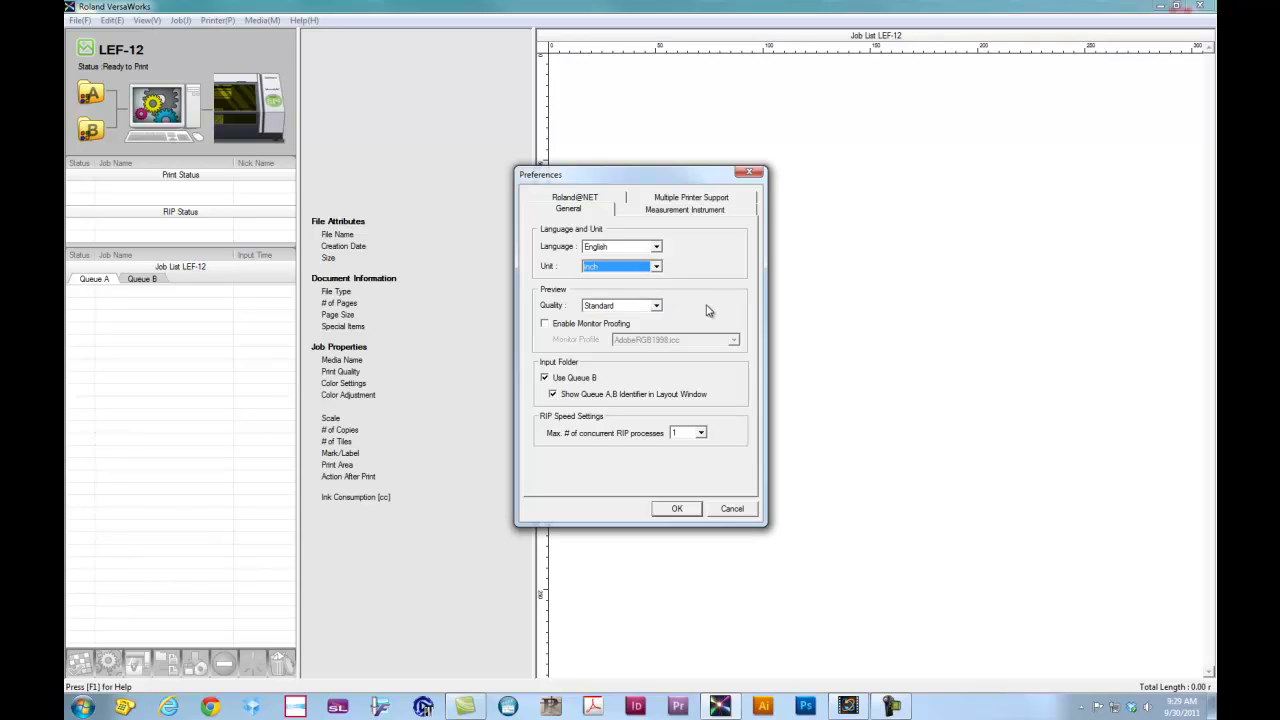
left_click(656, 306)
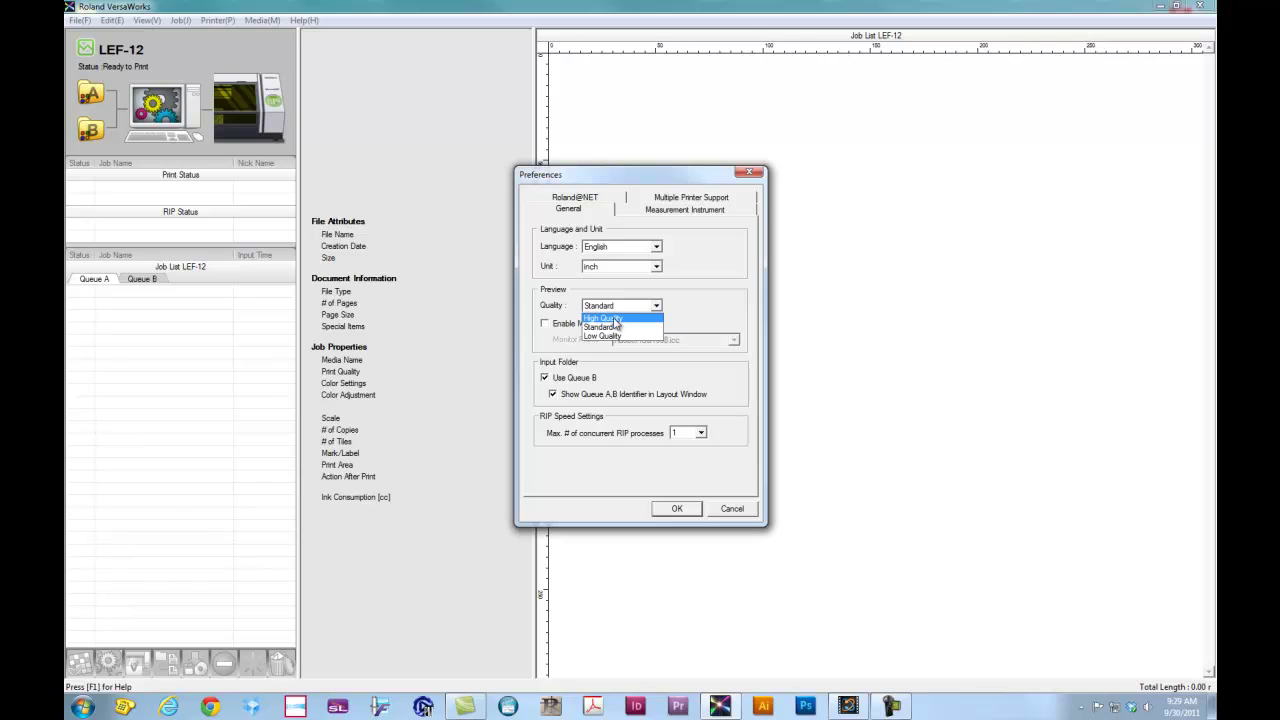
left_click(616, 319)
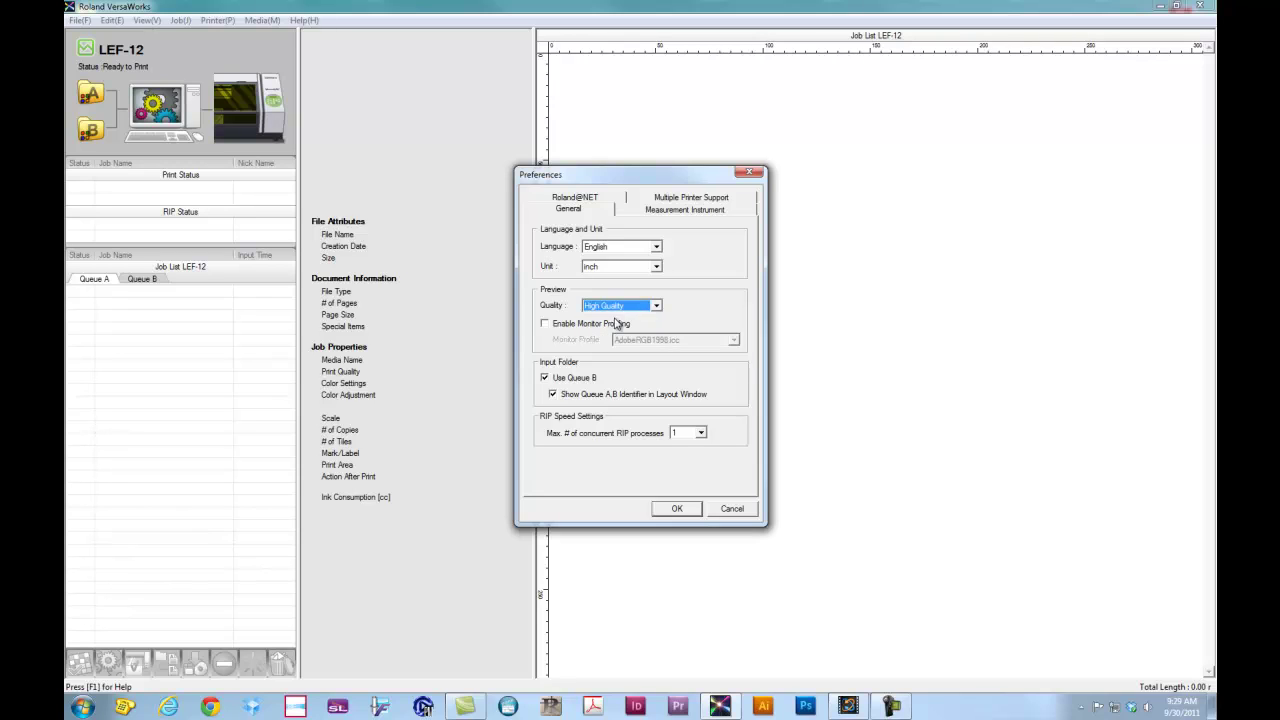
left_click(677, 509)
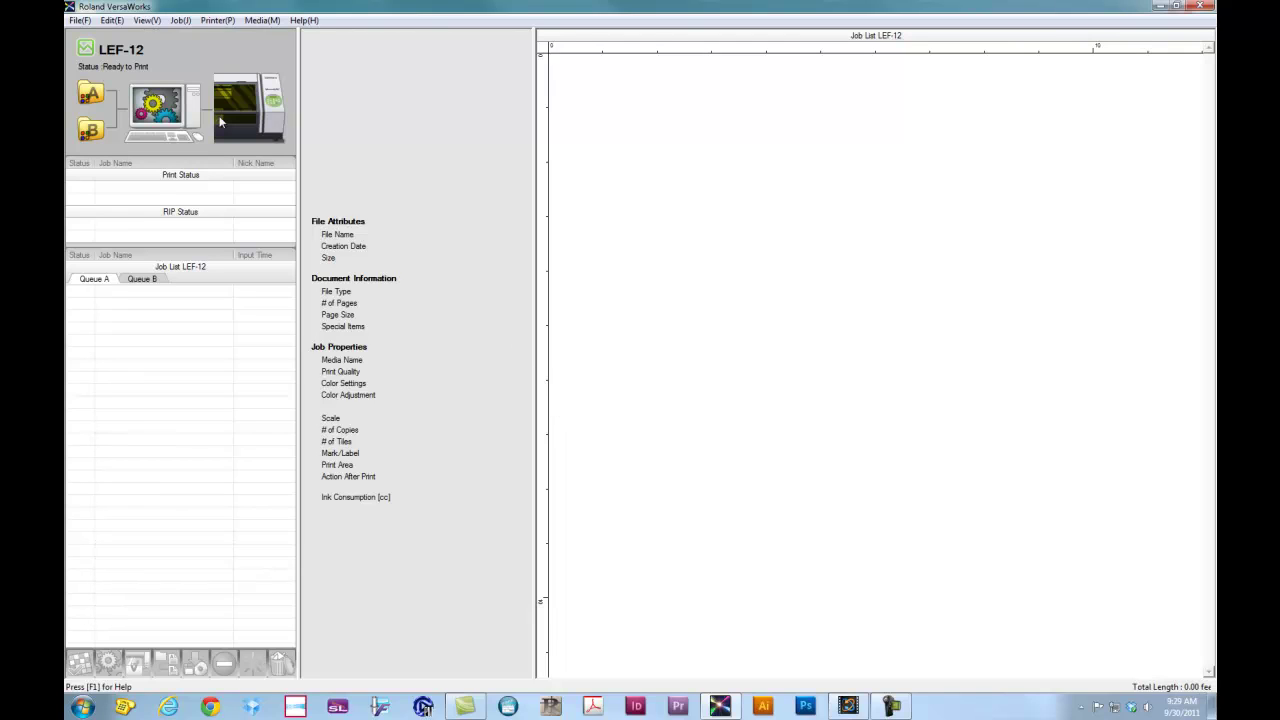
Add RALogo_CMYK+WH_Acrylic.pdf from the Desktop as a job in Queue A
left_click(78, 22)
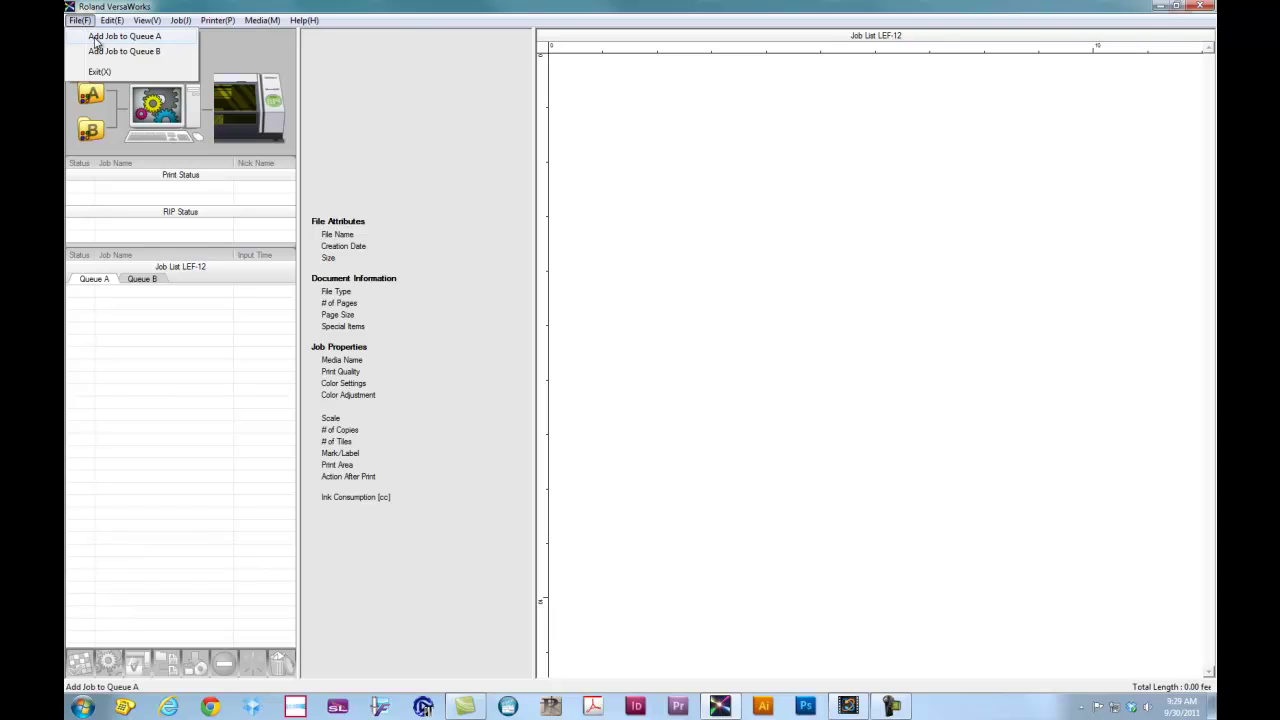
left_click(98, 38)
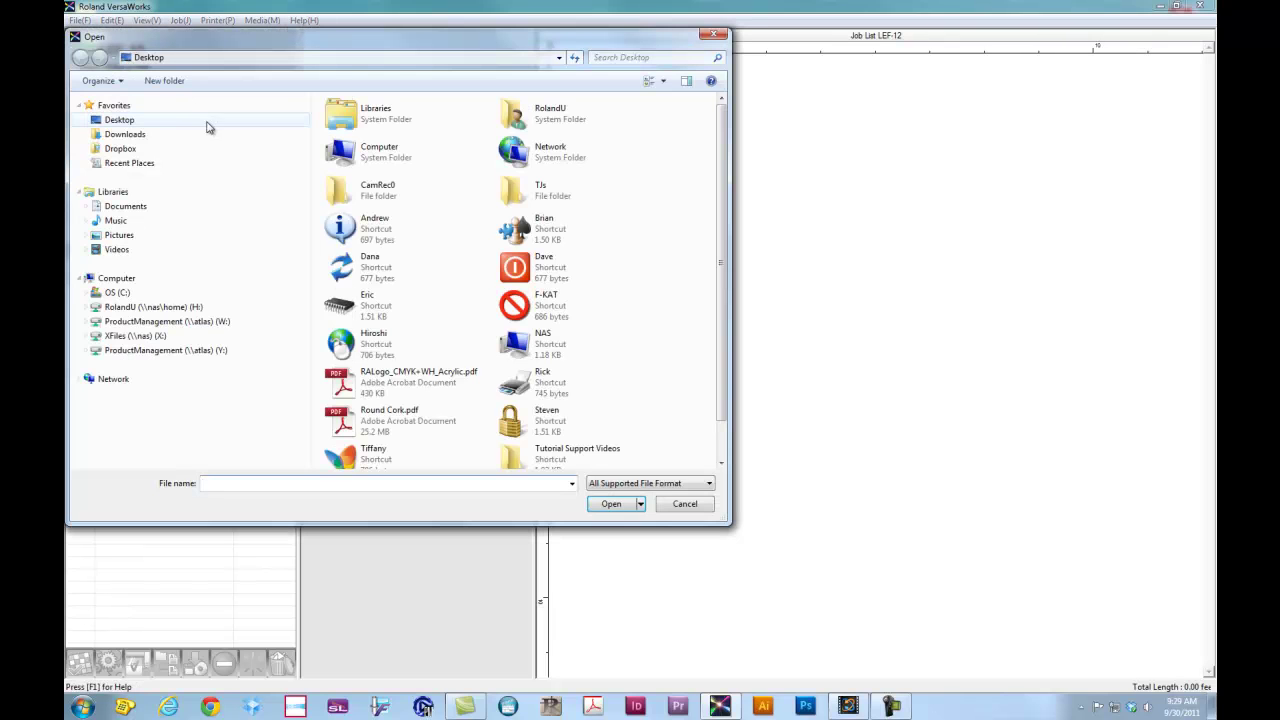
left_click(126, 121)
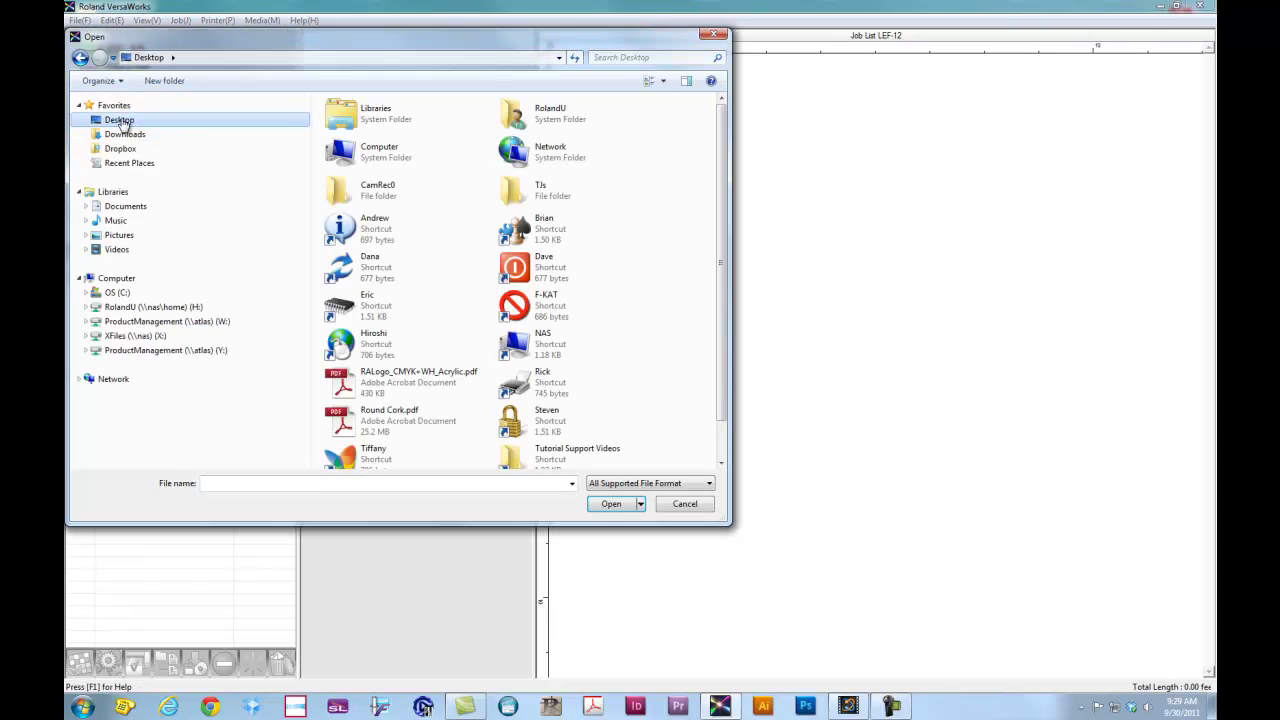
left_click(414, 390)
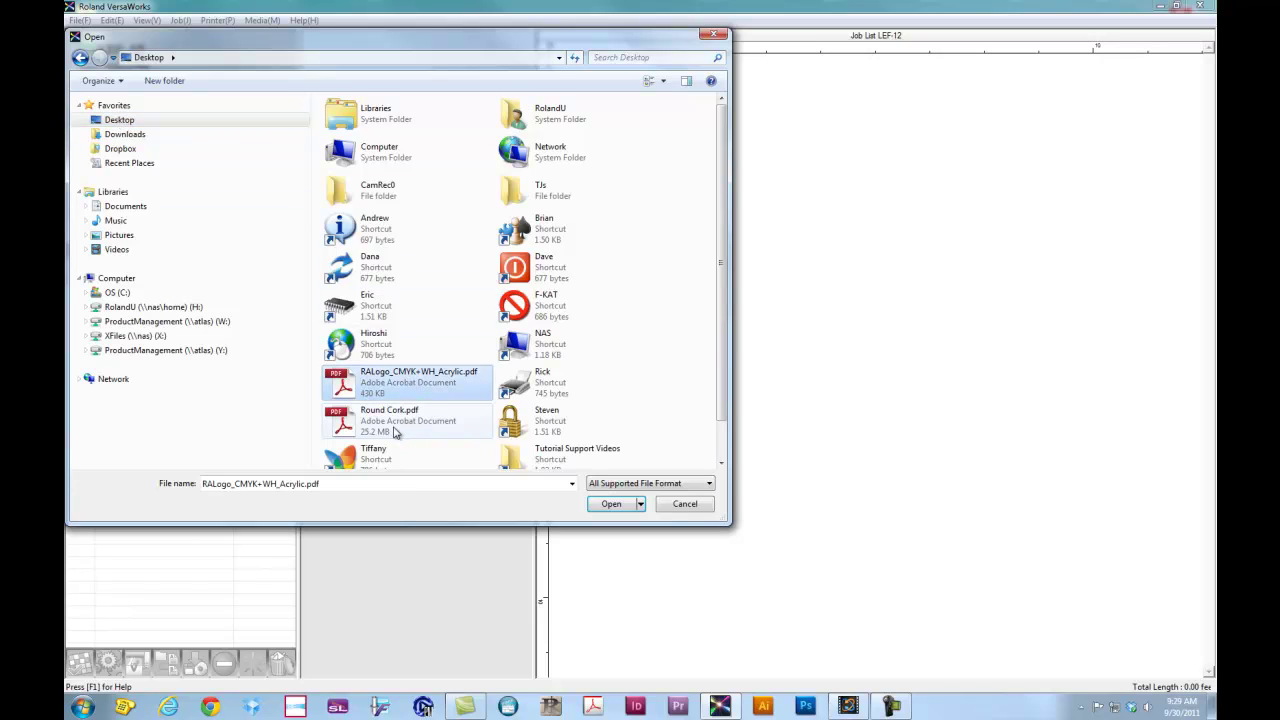
left_click(394, 432)
left_click(402, 388)
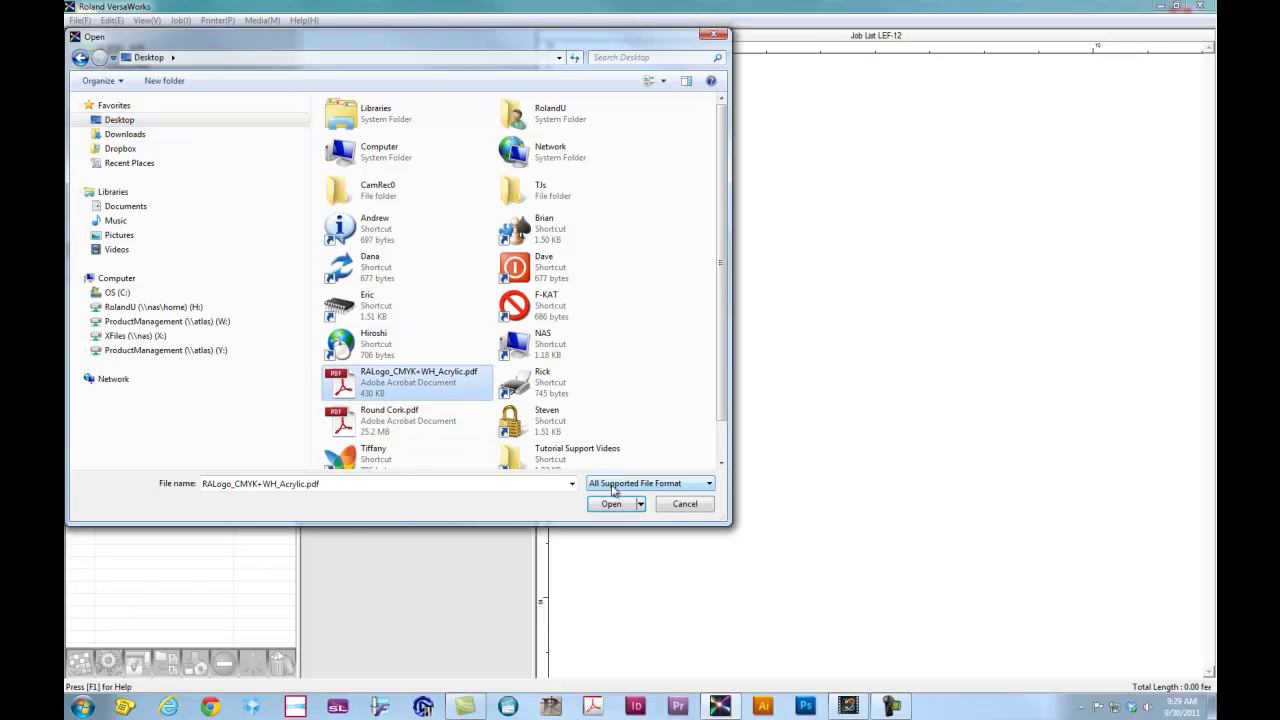
left_click(611, 504)
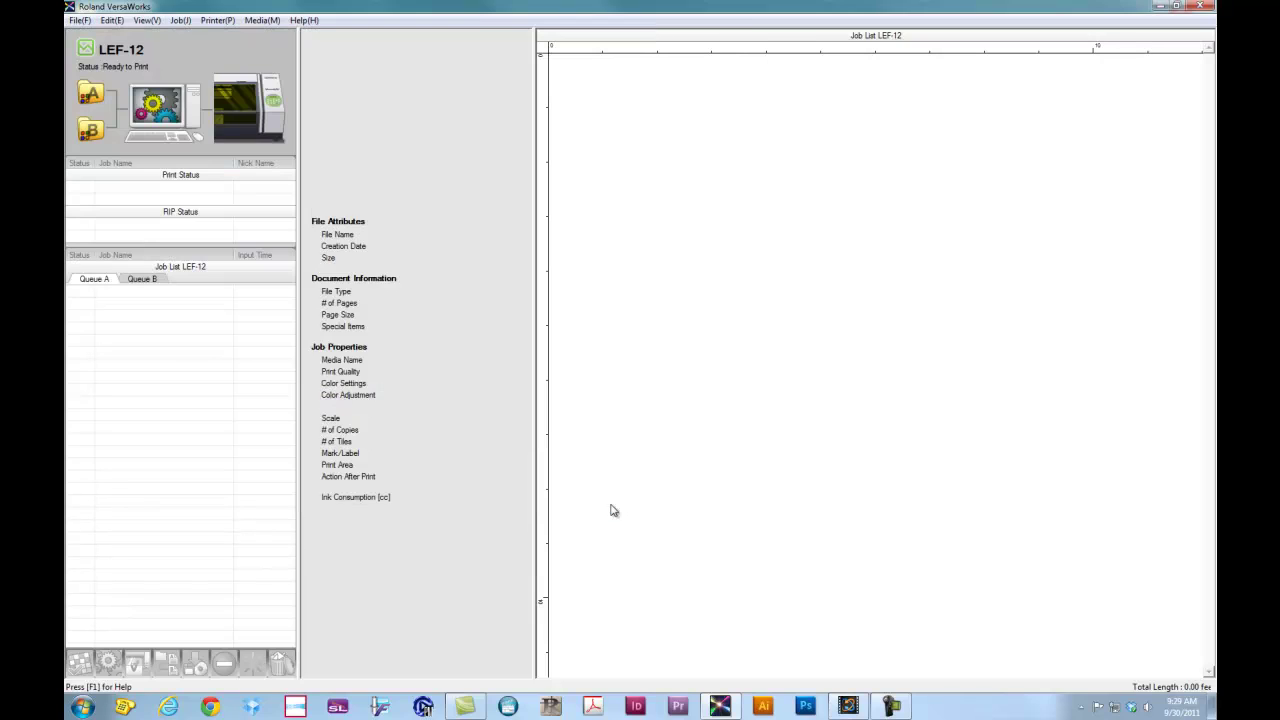
Add Round Cork.pdf as a second job in Queue A
left_click(79, 20)
left_click(101, 40)
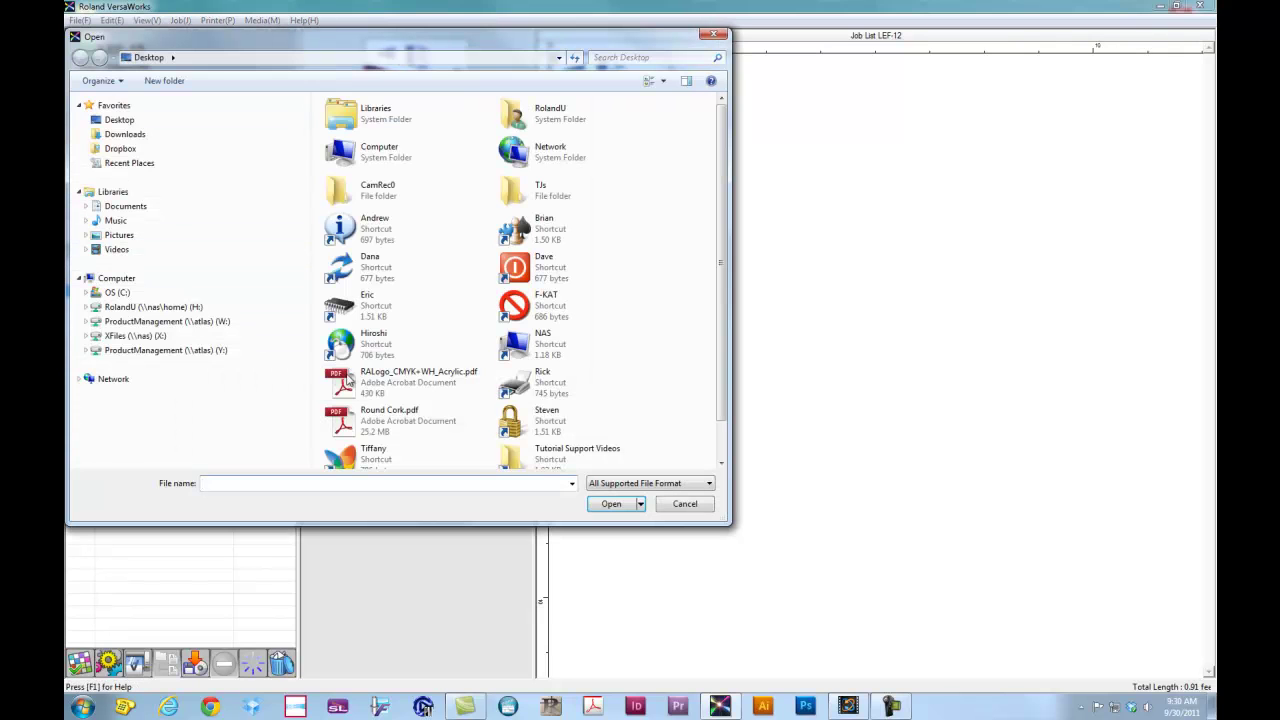
left_click(390, 418)
left_click(609, 503)
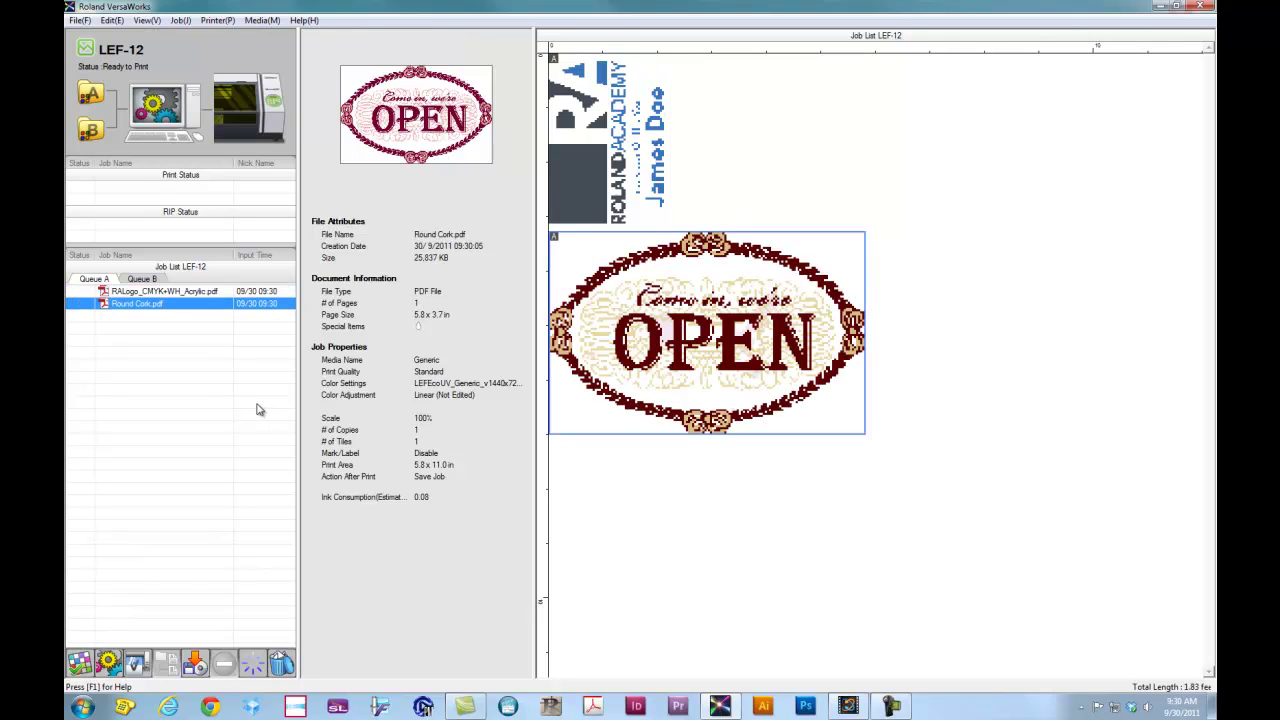
Enlarge the Print Status and RIP Status panes and select the RALogo job to show its details
left_click_drag(181, 260, 190, 376)
left_click_drag(190, 214, 189, 317)
left_click_drag(186, 472, 184, 463)
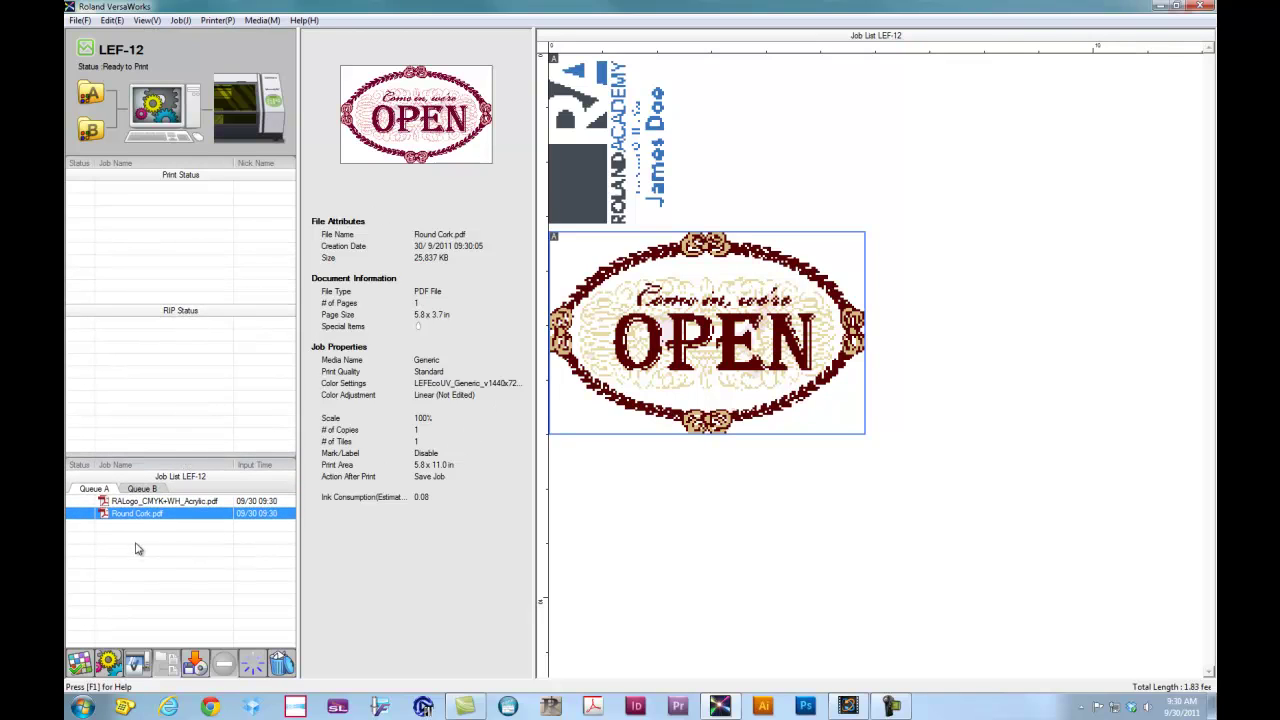
left_click(150, 501)
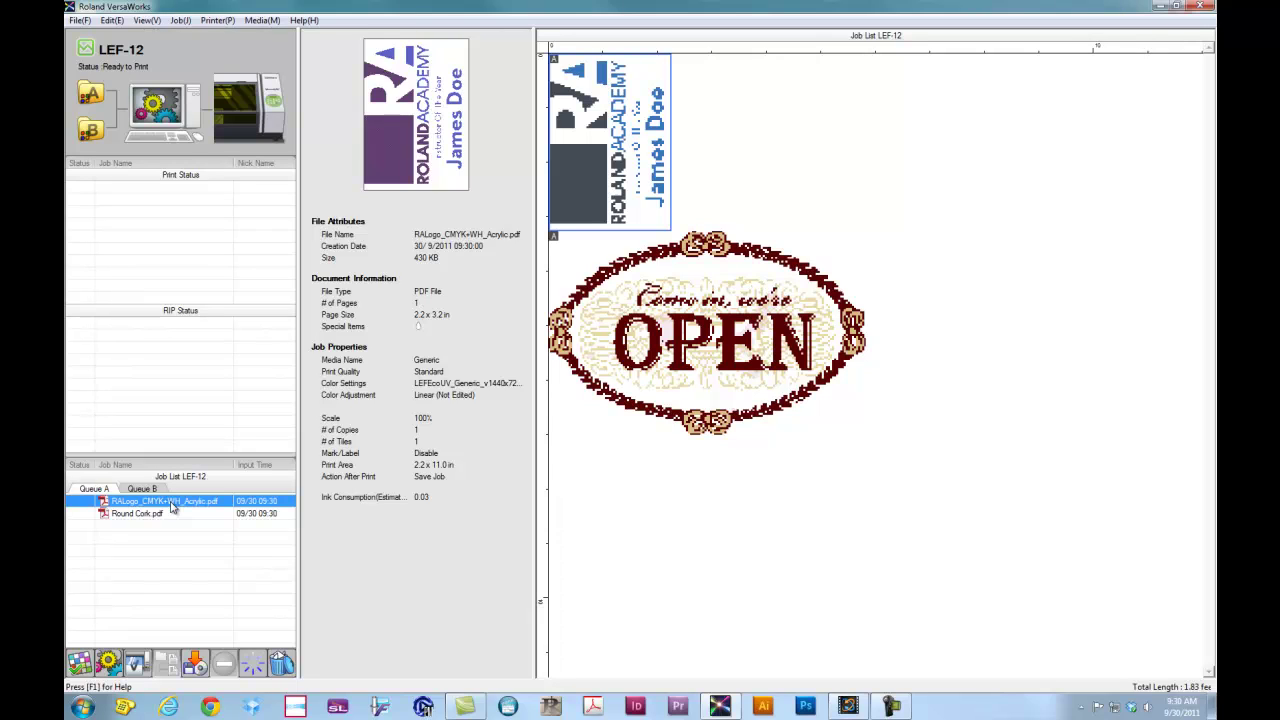
Give the RALogo job 2.99 × 3.99 in media, centred on the media and mirrored horizontally
double_click(171, 507)
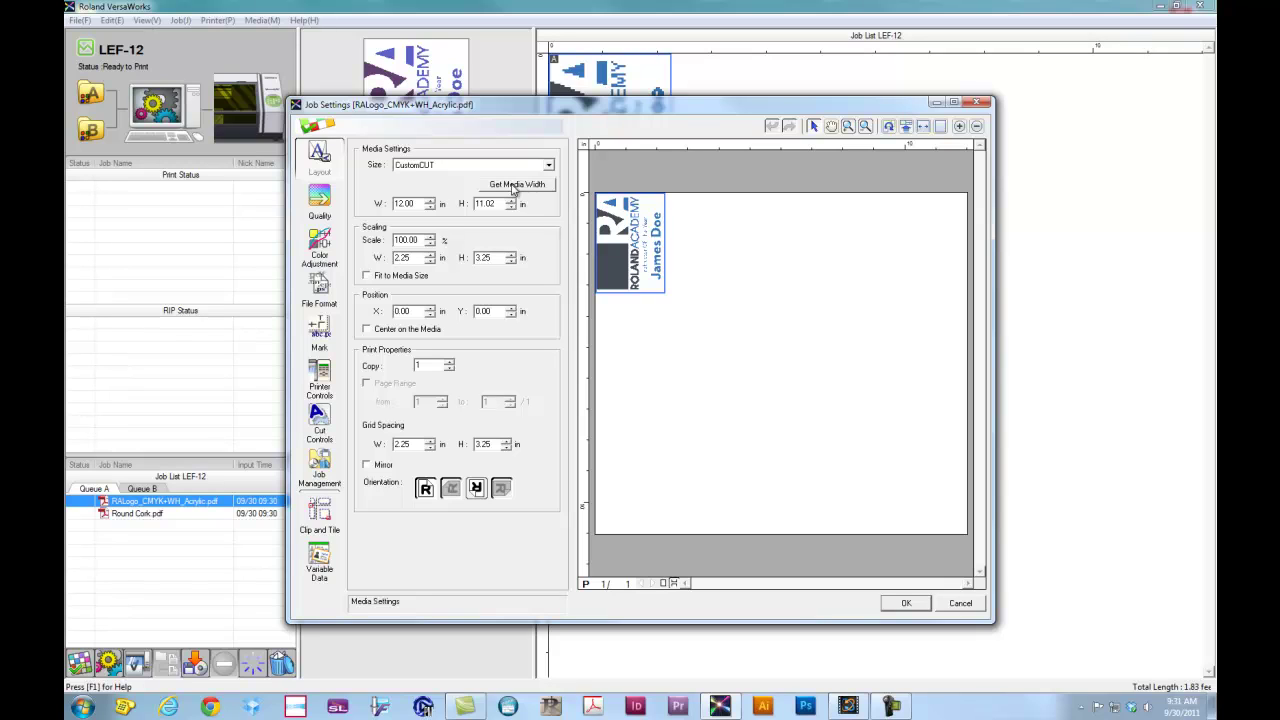
left_click(513, 187)
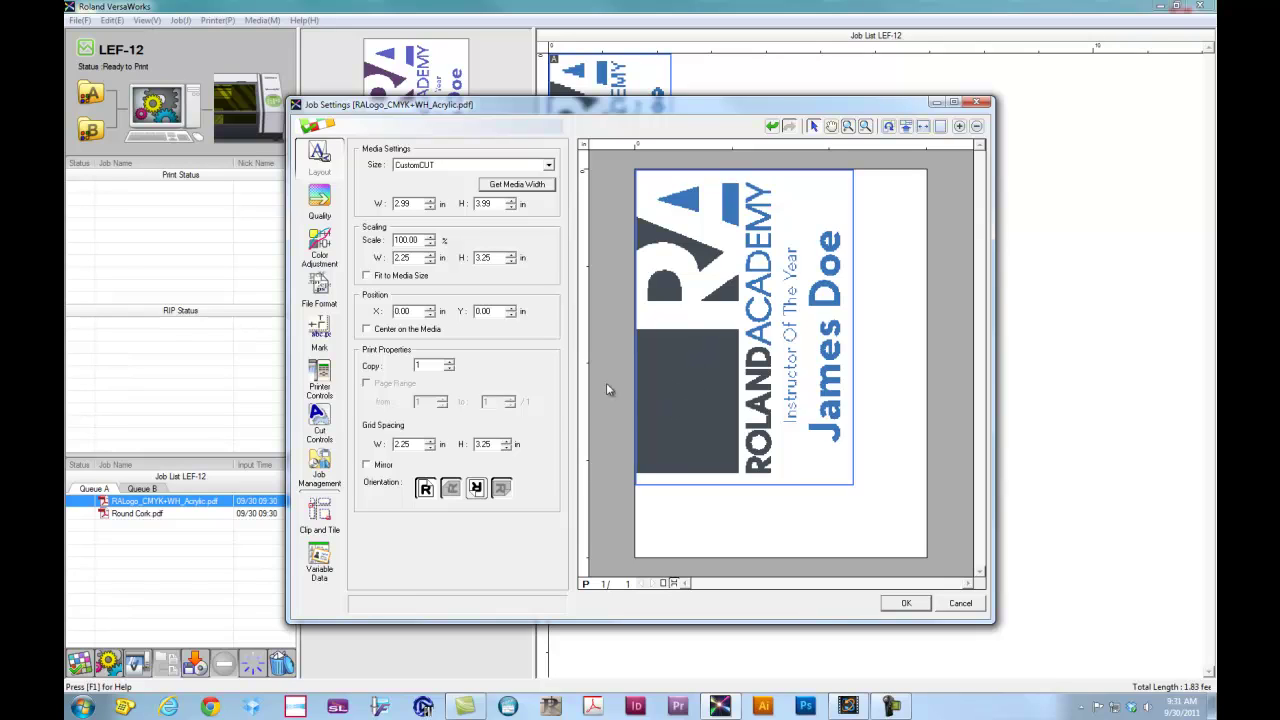
left_click(366, 329)
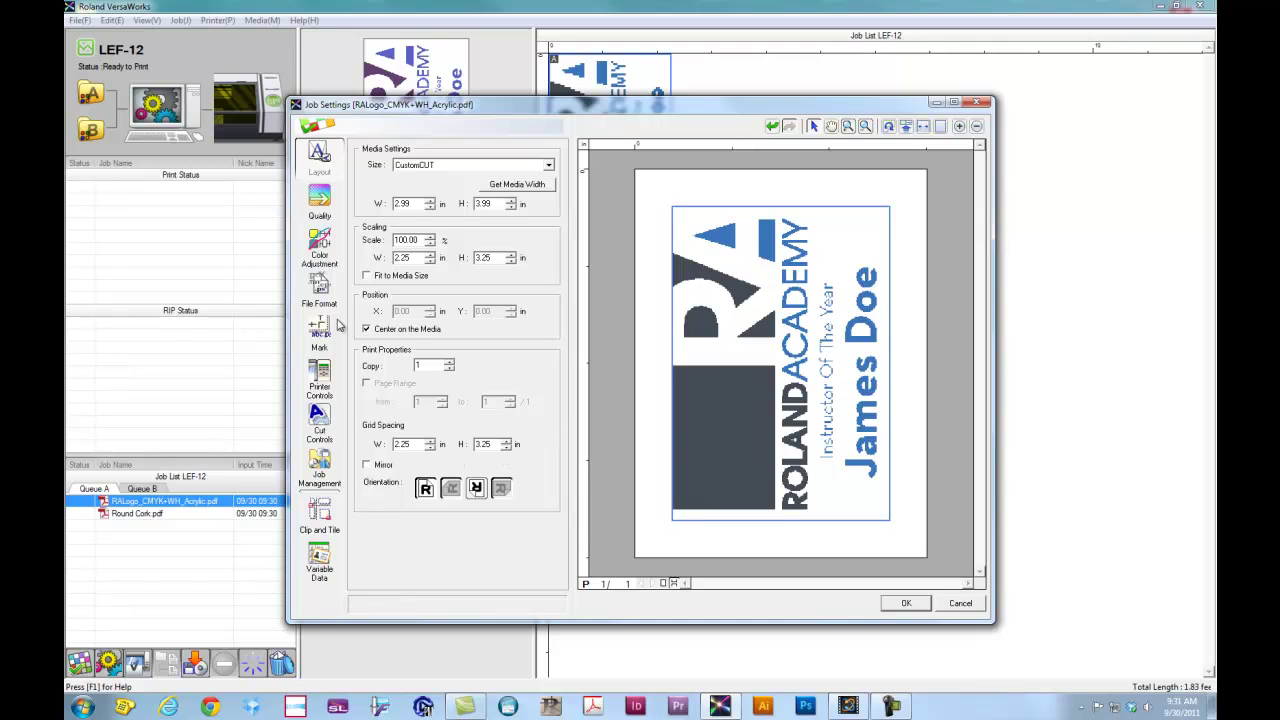
left_click(367, 465)
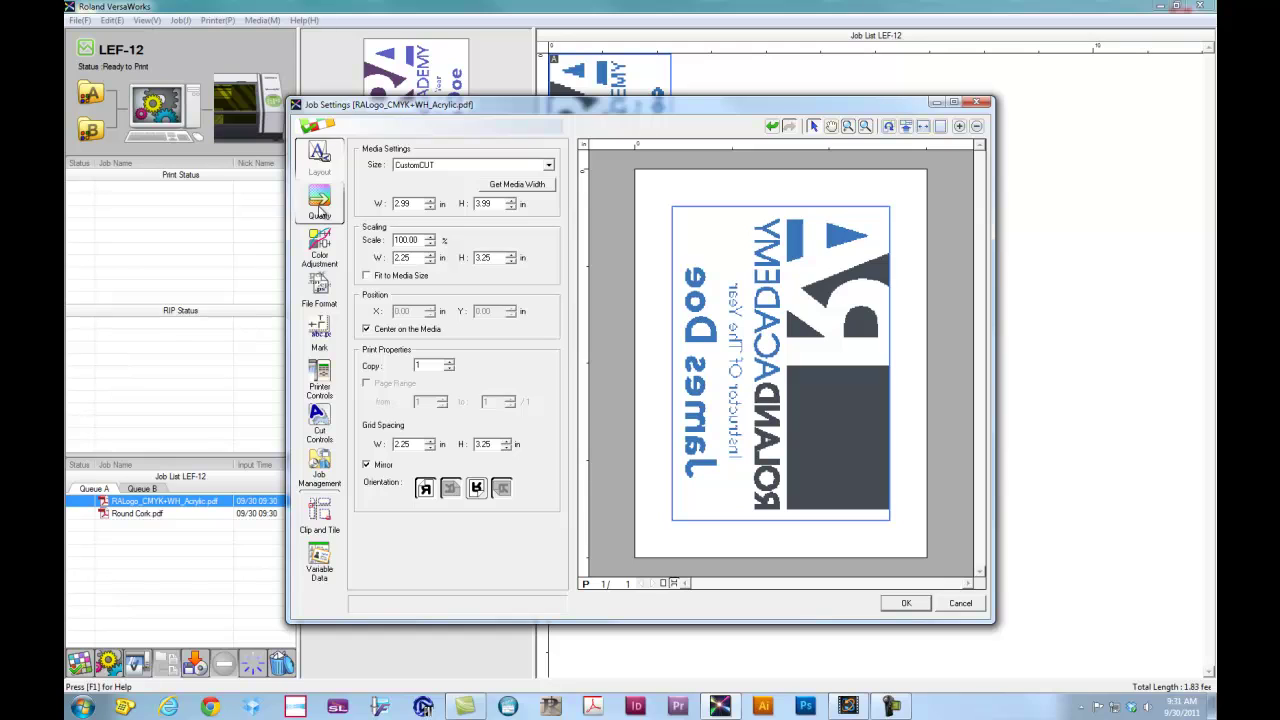
Set the RALogo job to Generic media, CMYK->White(v) mode and Standard print quality
left_click(320, 203)
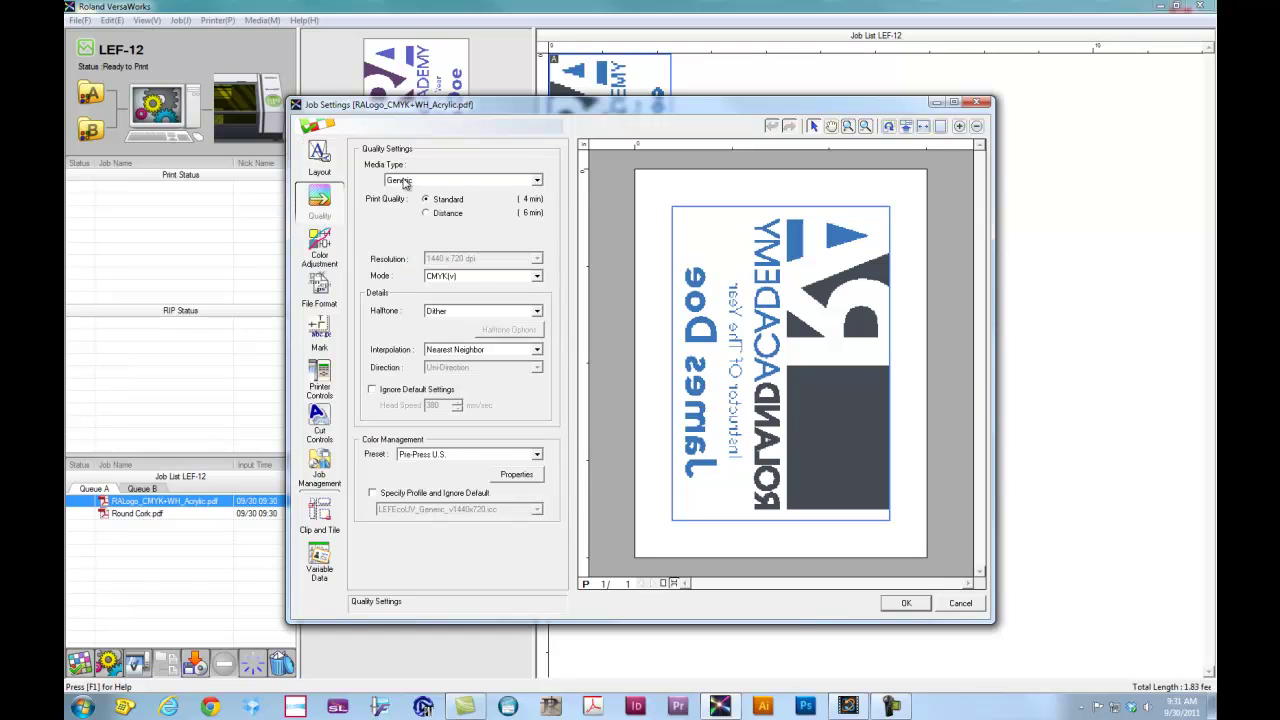
left_click(538, 180)
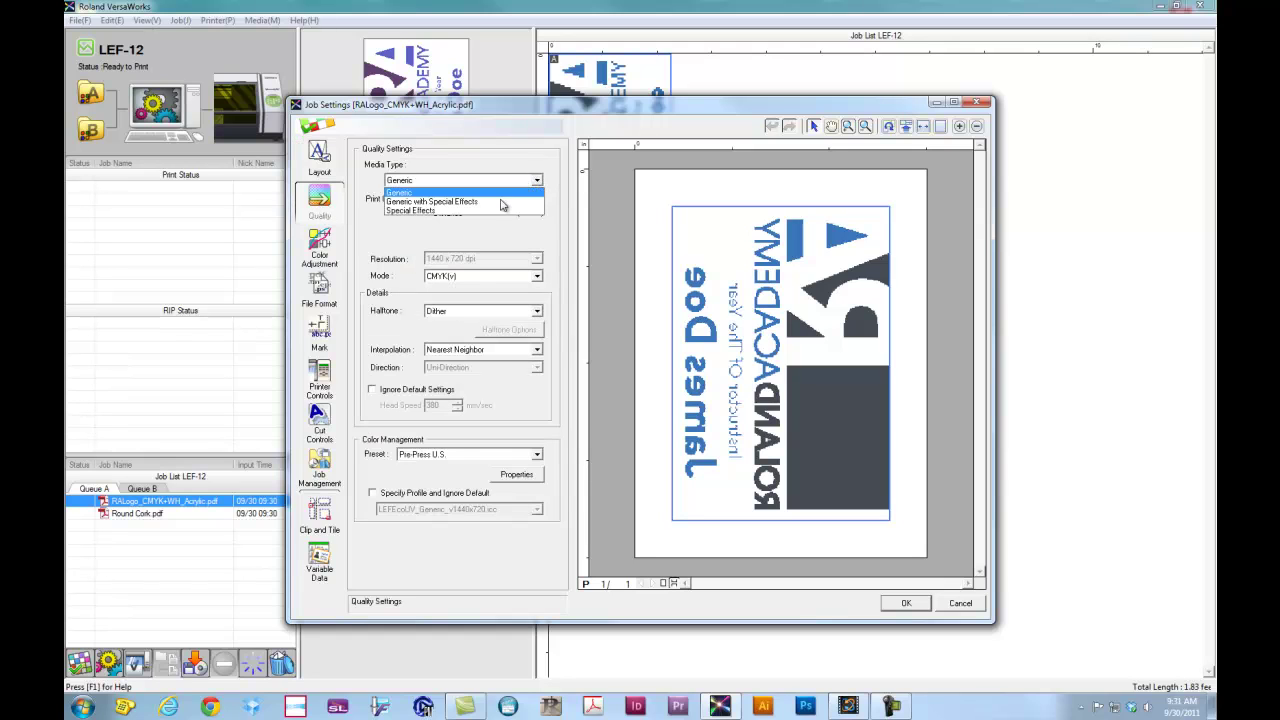
left_click(490, 162)
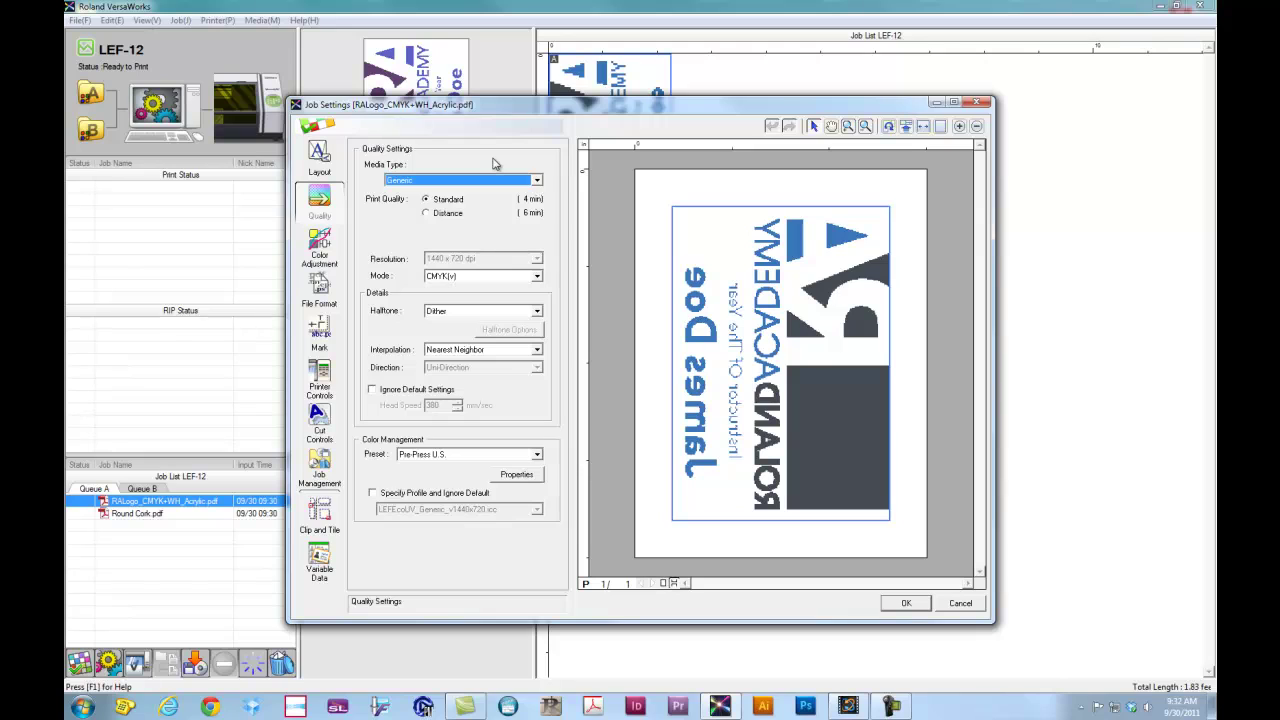
left_click(477, 279)
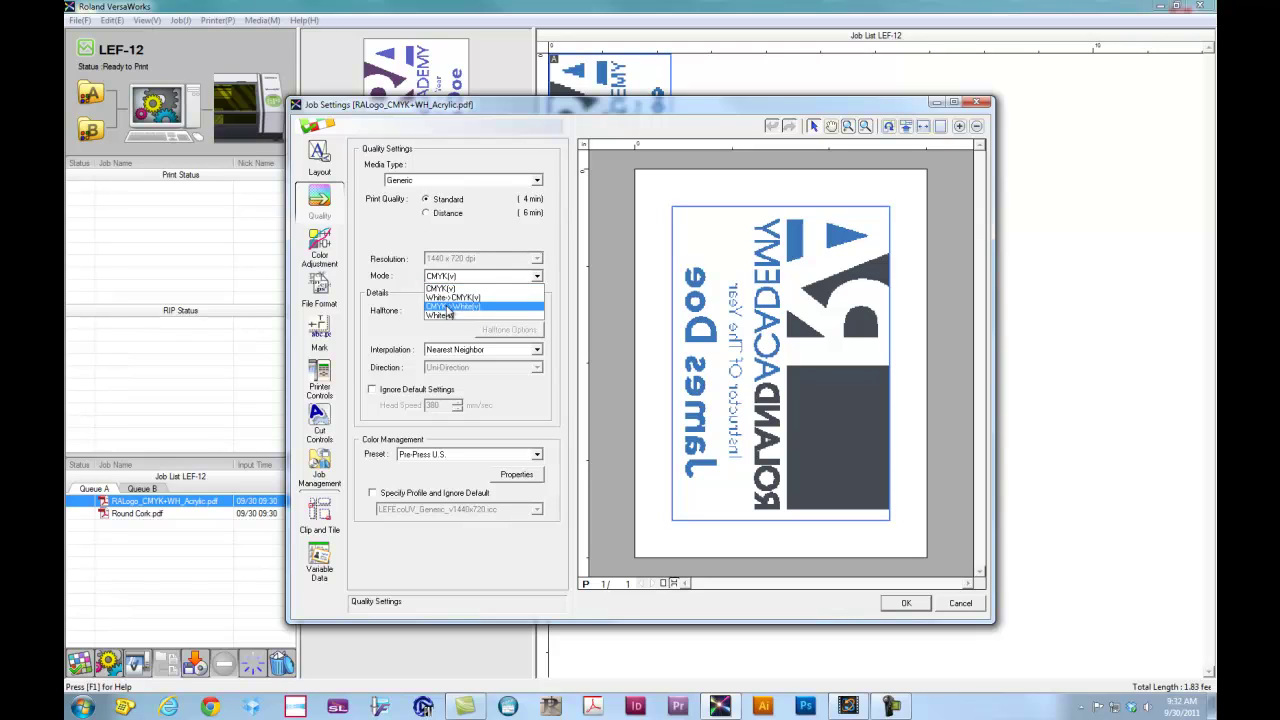
left_click(447, 307)
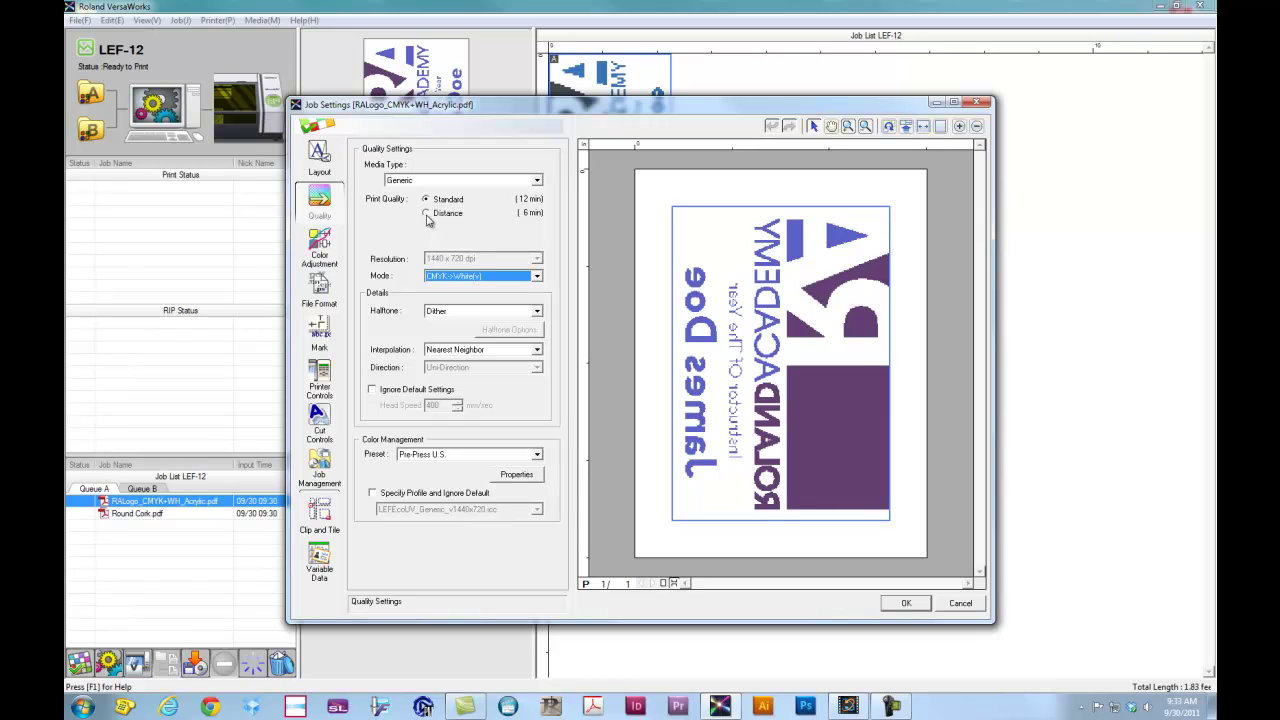
left_click(426, 201)
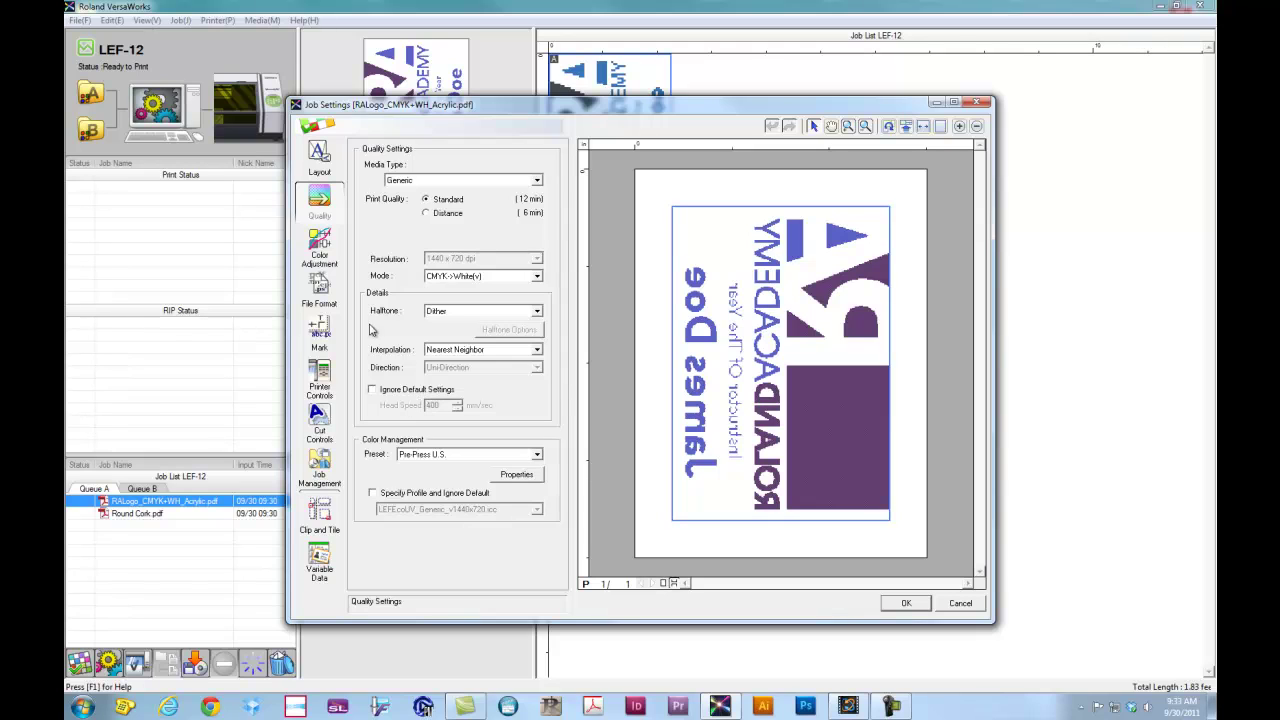
Review the Color Adjustment, File Format, Mark, Printer, Cut, and Clip and Tile pages, then confirm
left_click(320, 255)
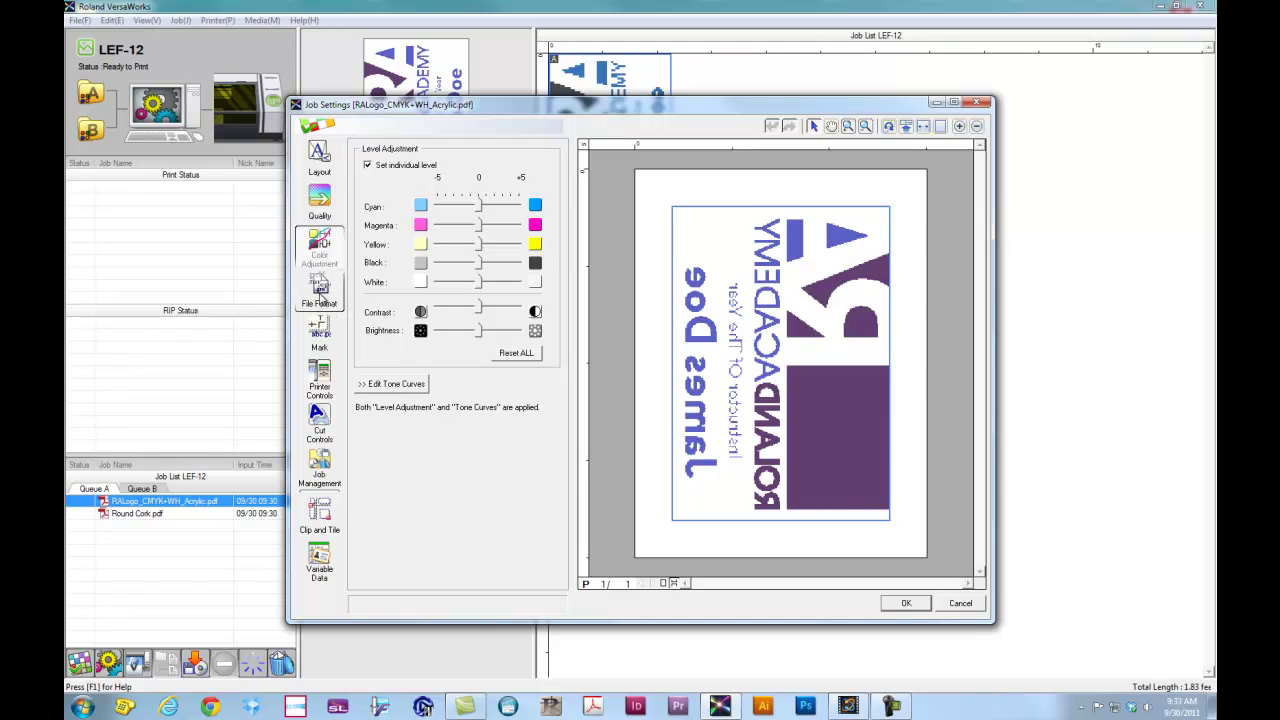
left_click(320, 293)
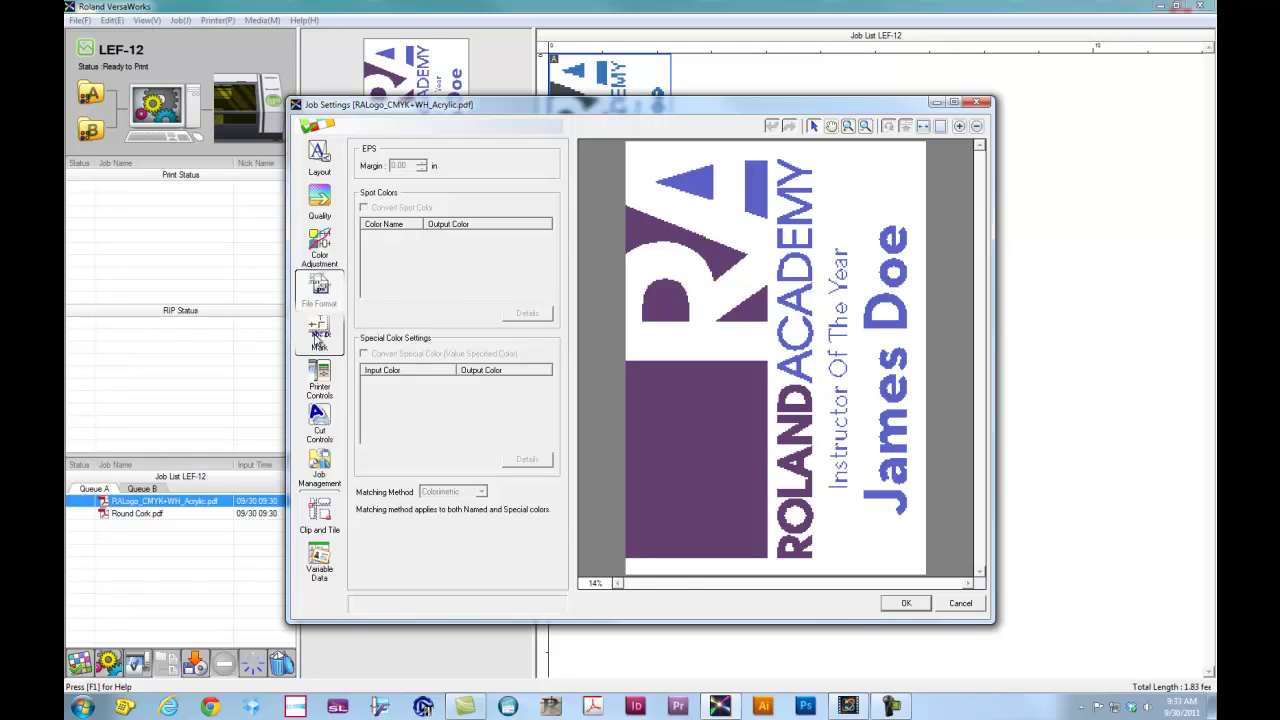
left_click(317, 342)
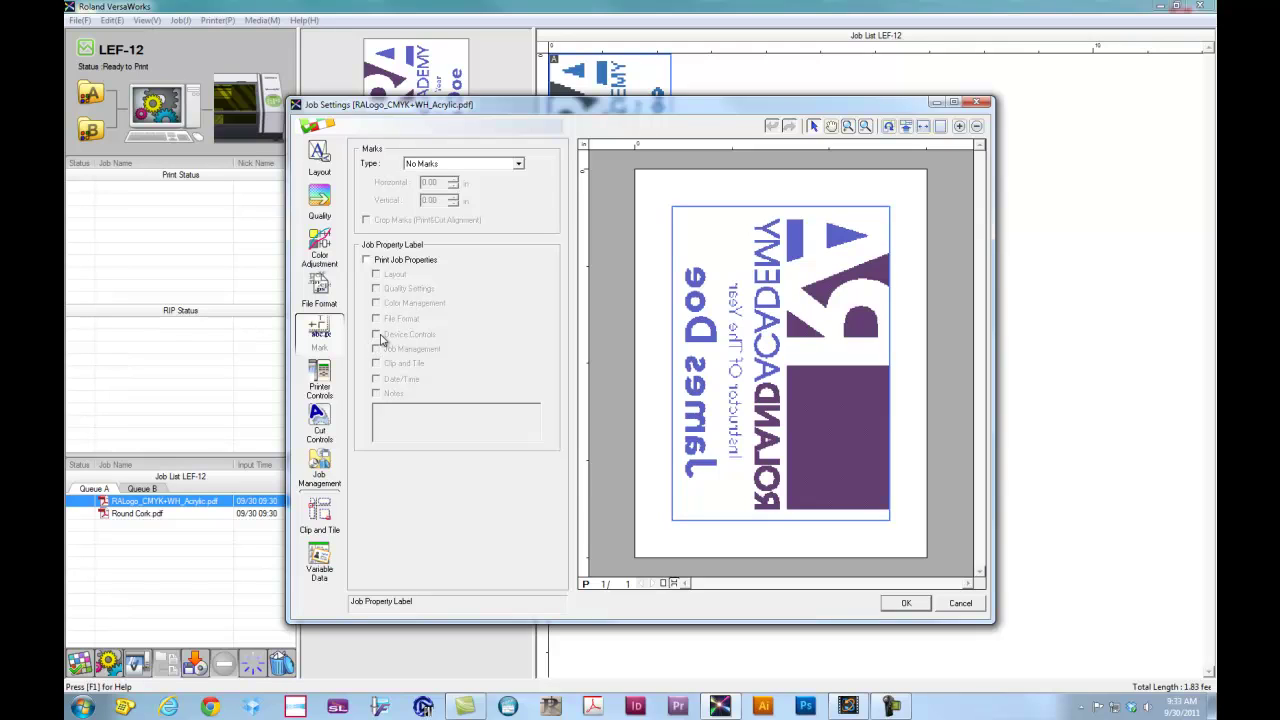
left_click(324, 392)
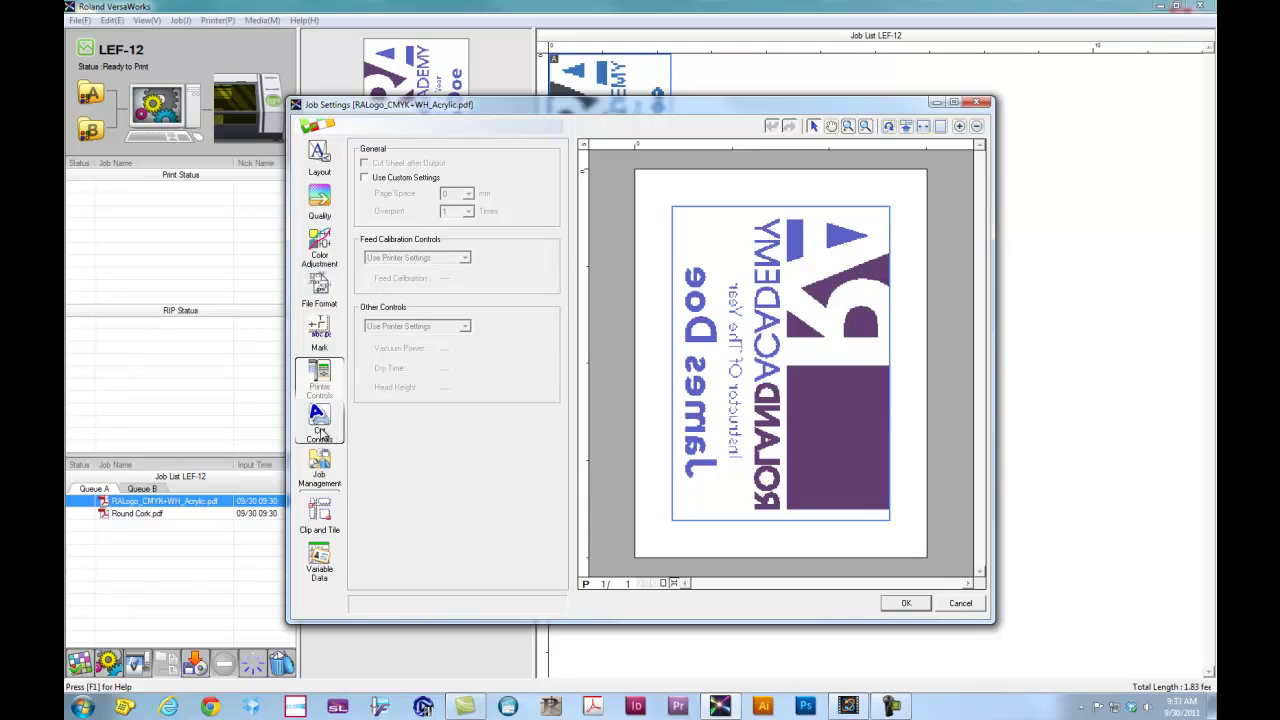
left_click(320, 430)
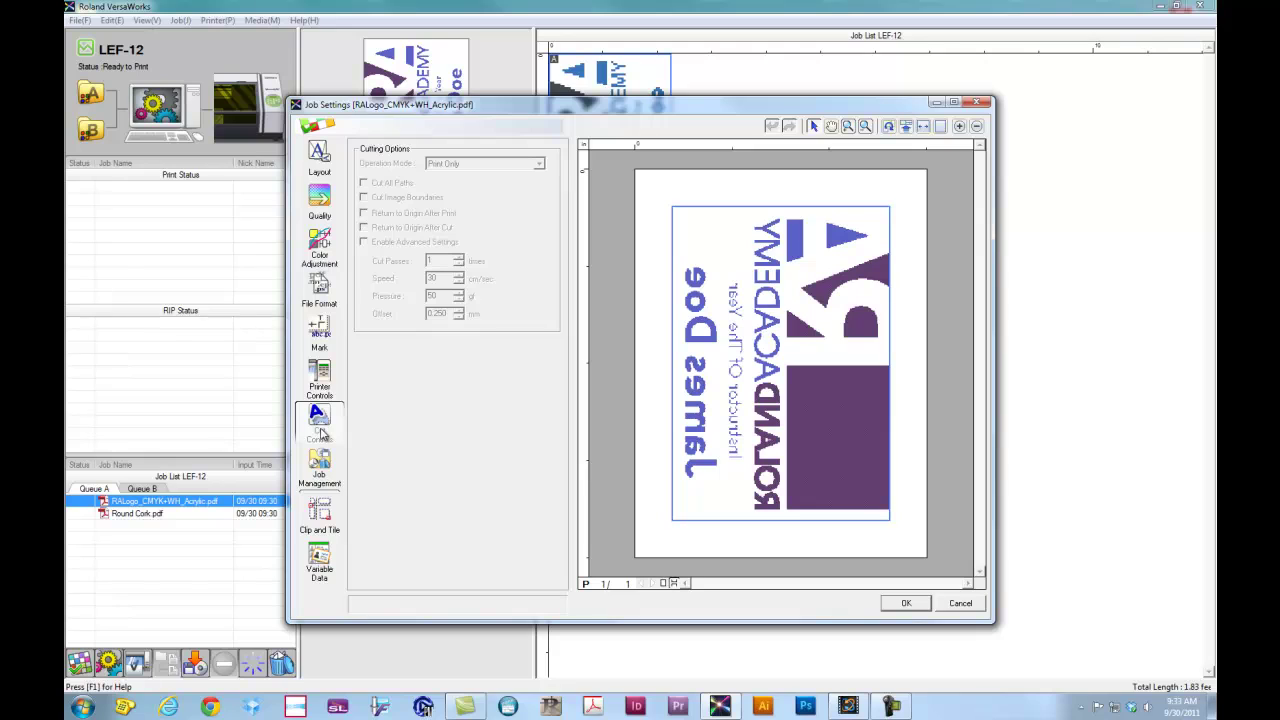
left_click(320, 514)
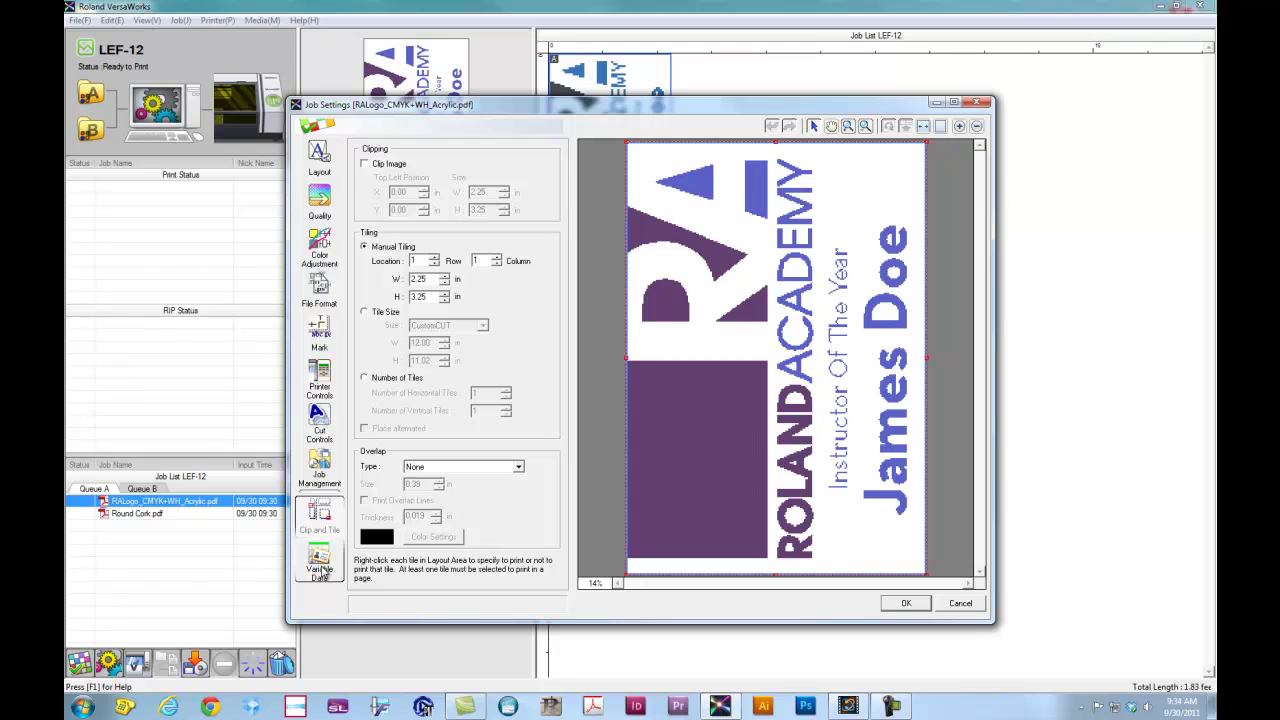
left_click(322, 210)
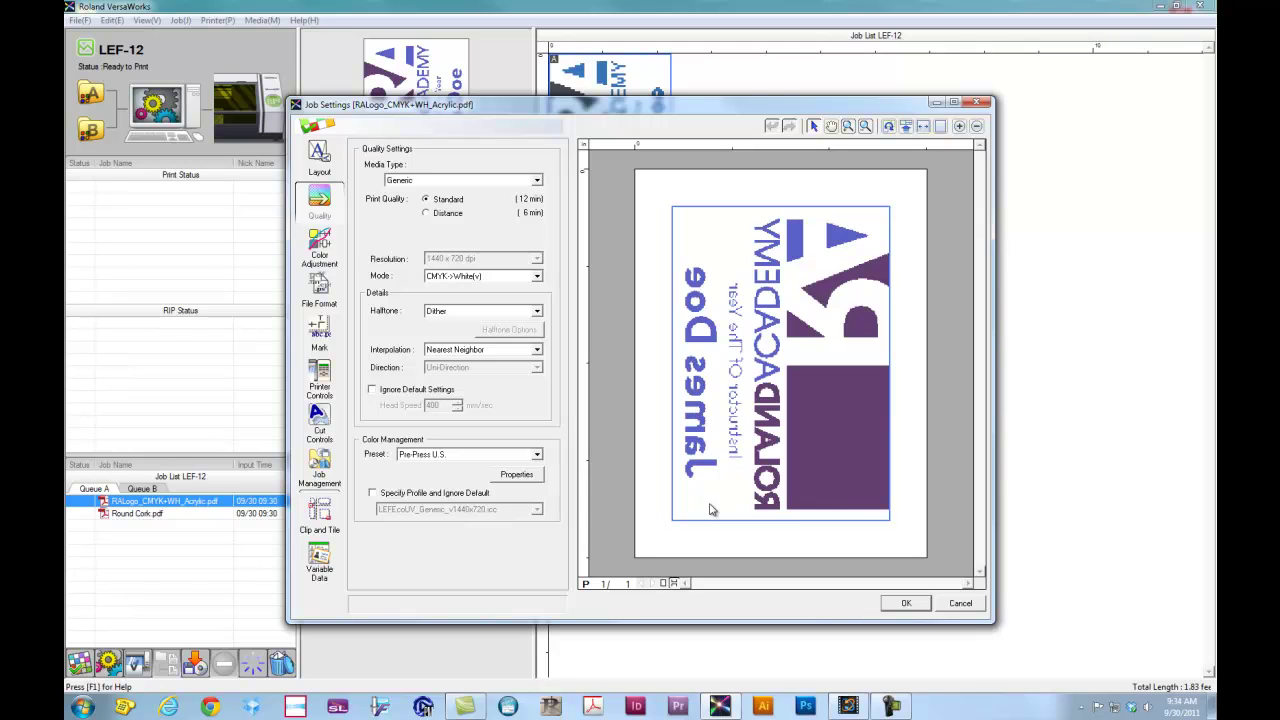
left_click(907, 606)
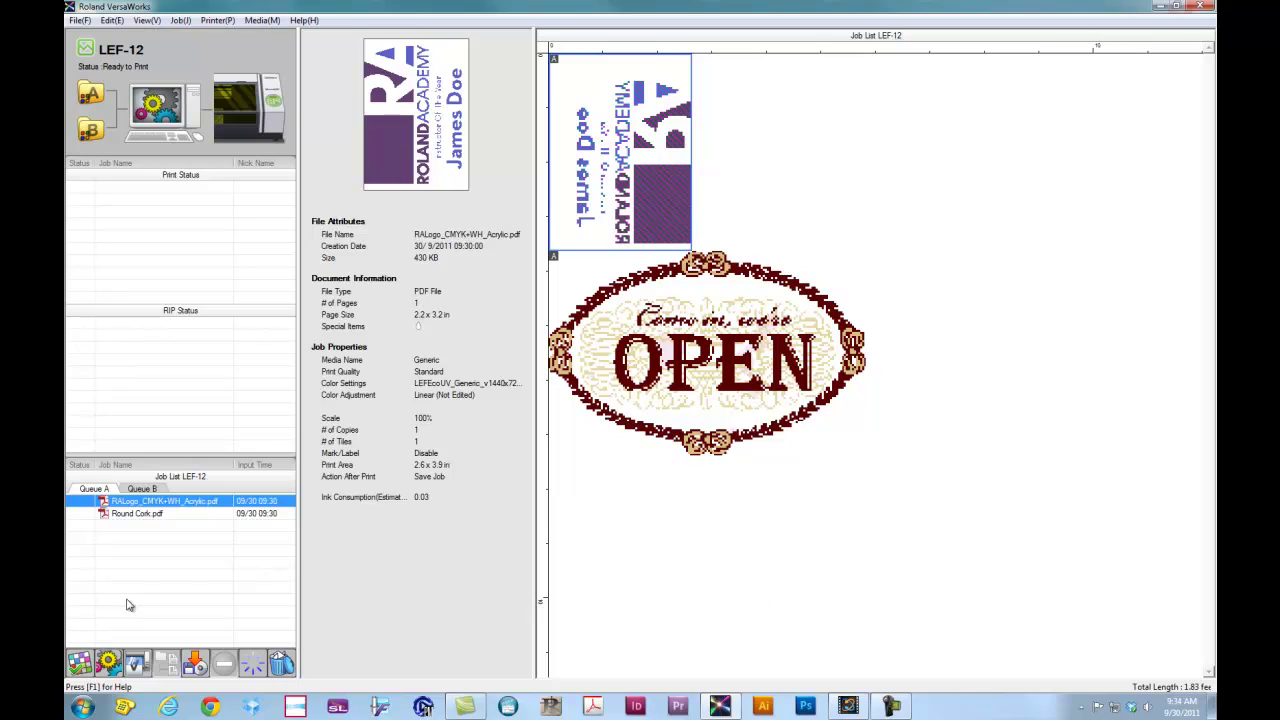
Send the RALogo_CMYK+WH_Acrylic.pdf job to print from Queue A
right_click(137, 507)
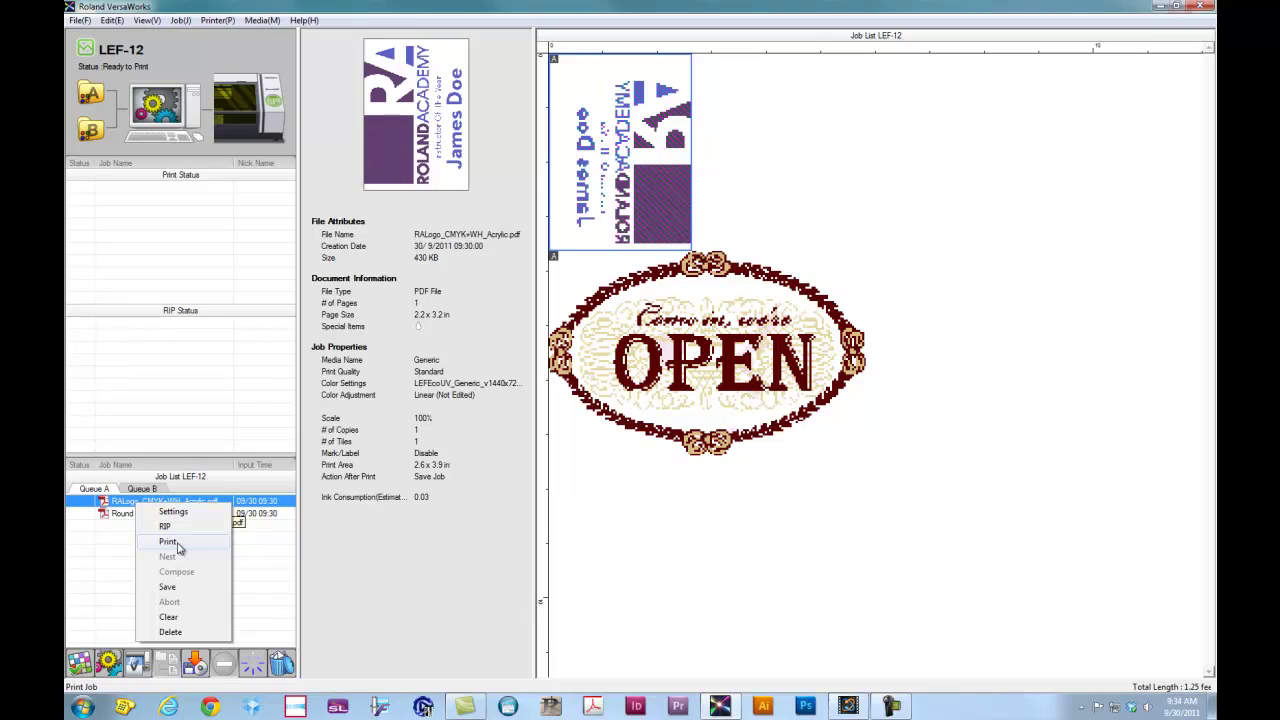
left_click(168, 542)
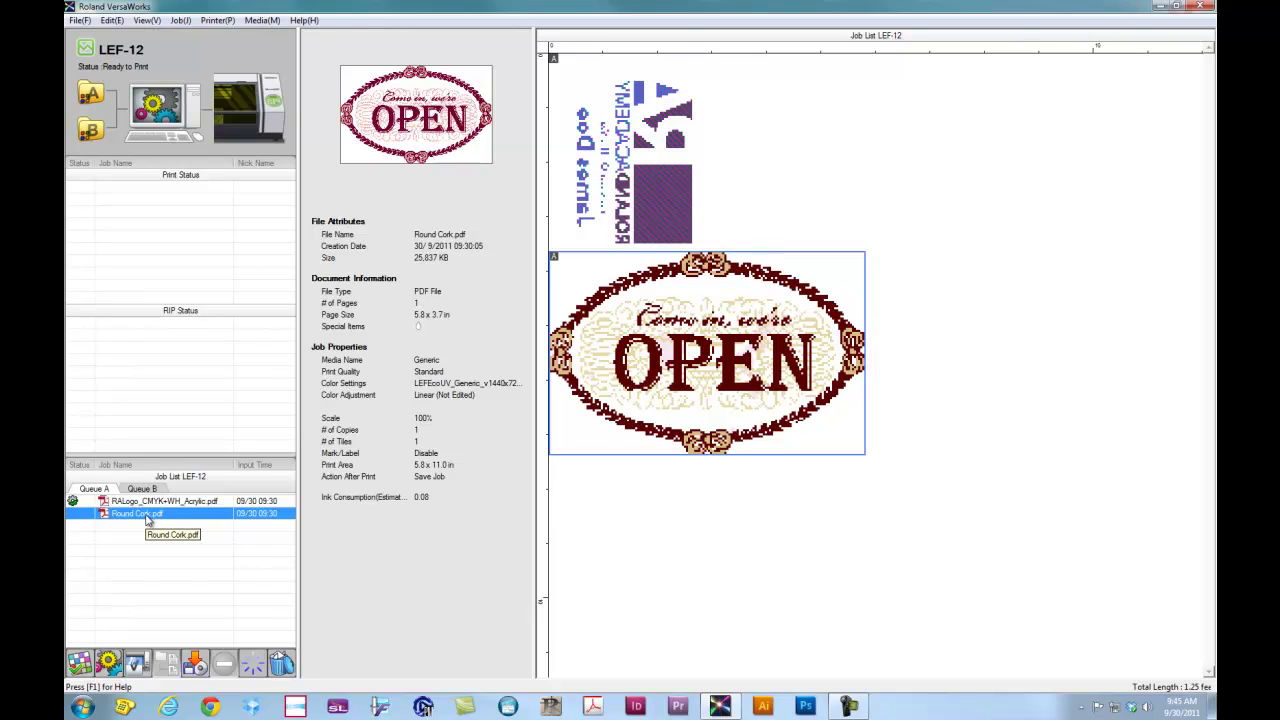
Set the Round Cork.pdf job to 7.00 × 7.00 in media, fit to media size and centred
double_click(147, 518)
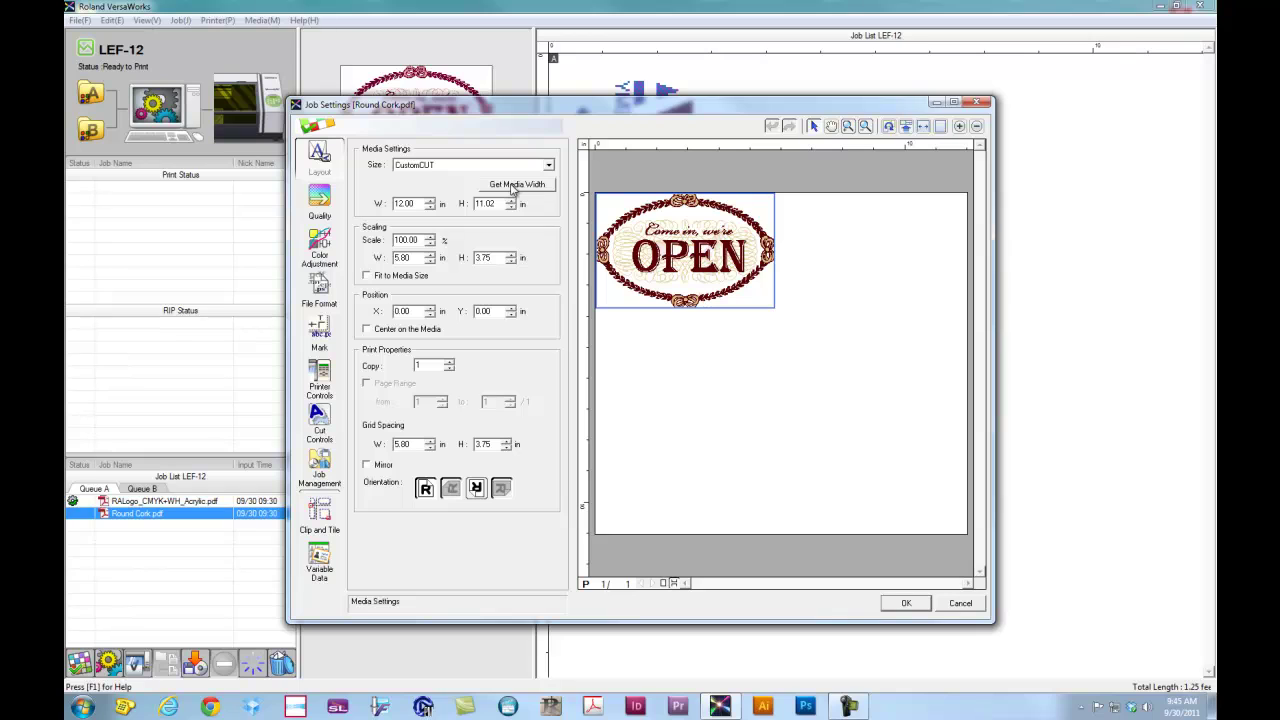
left_click(513, 186)
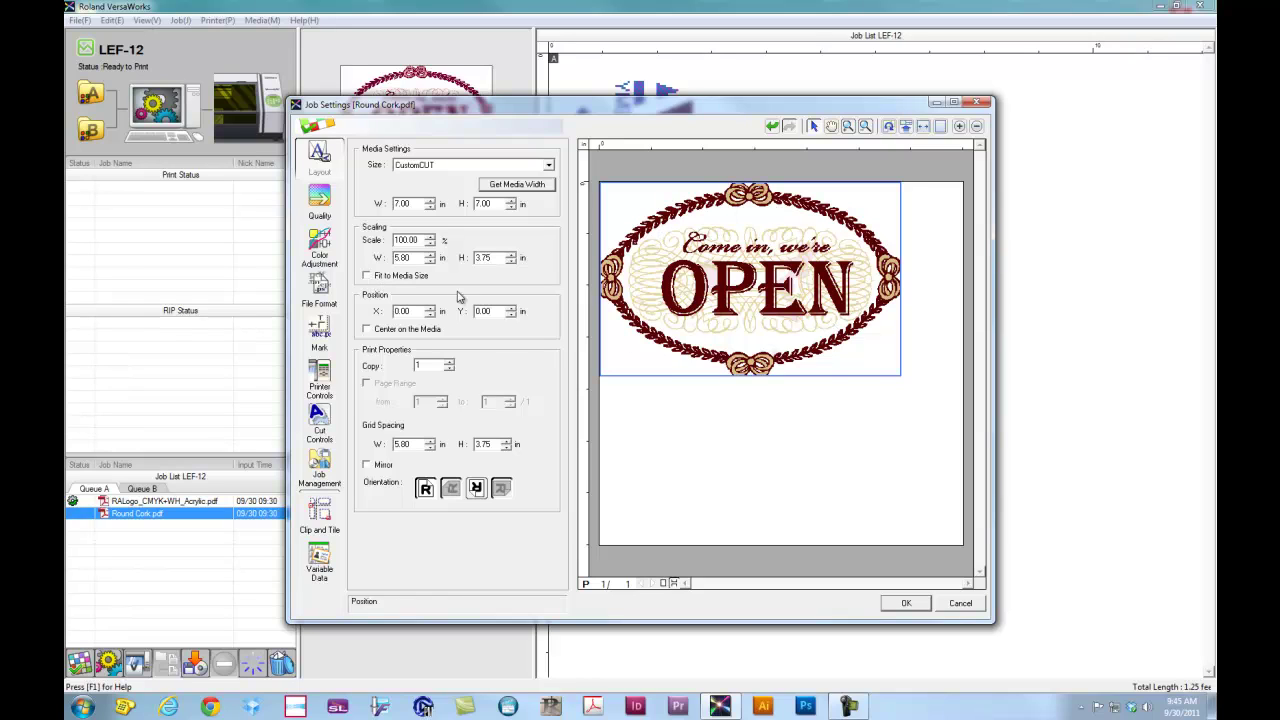
left_click(367, 276)
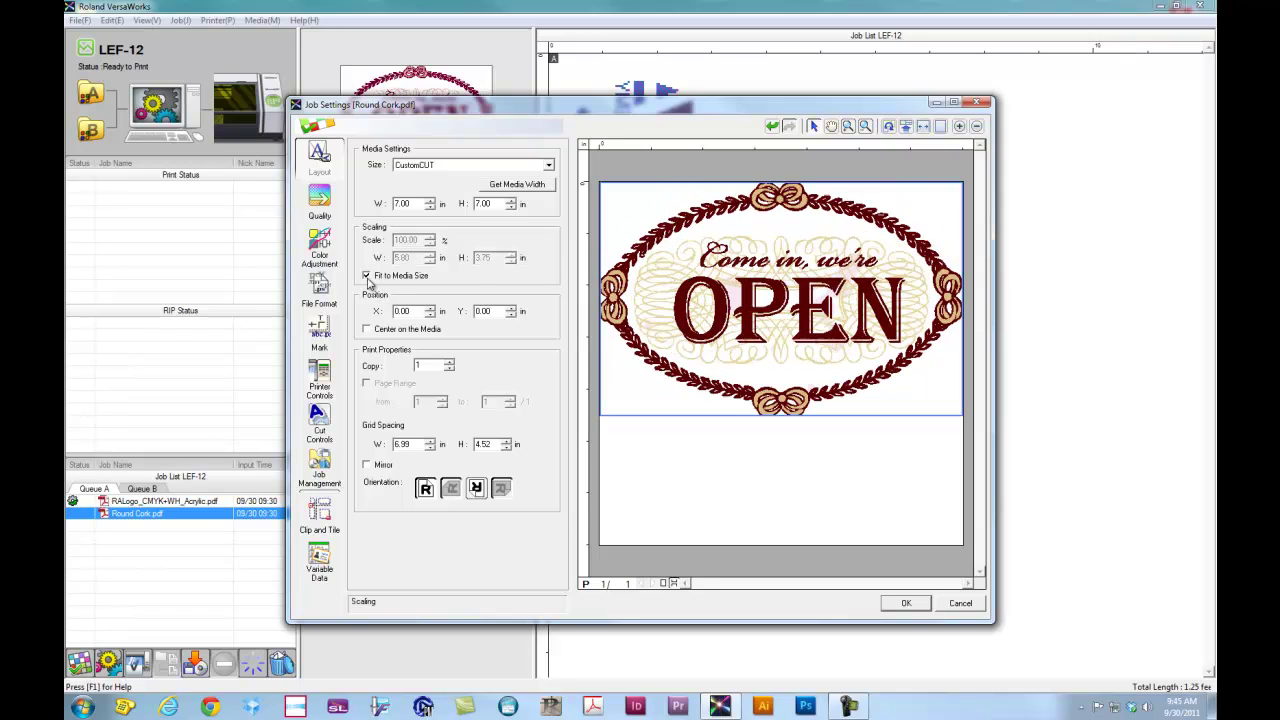
left_click(367, 330)
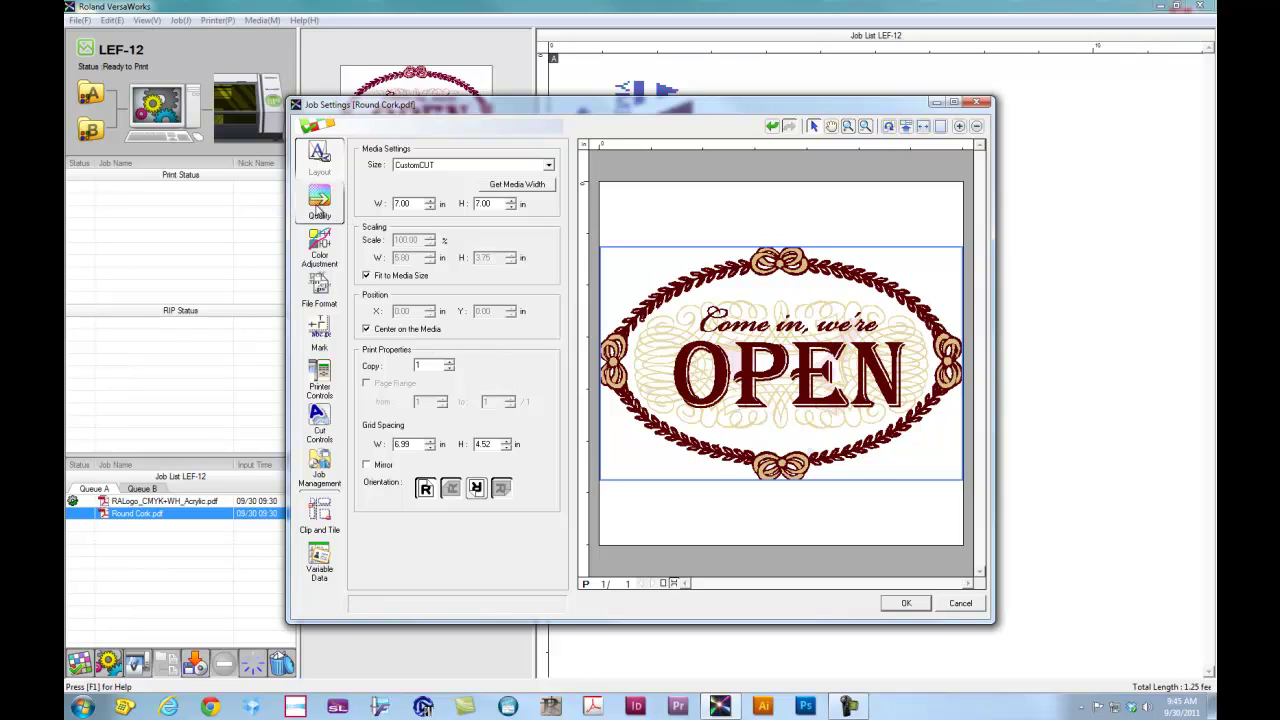
Set the Round Cork job's print mode to White->CMYK(v)
left_click(319, 205)
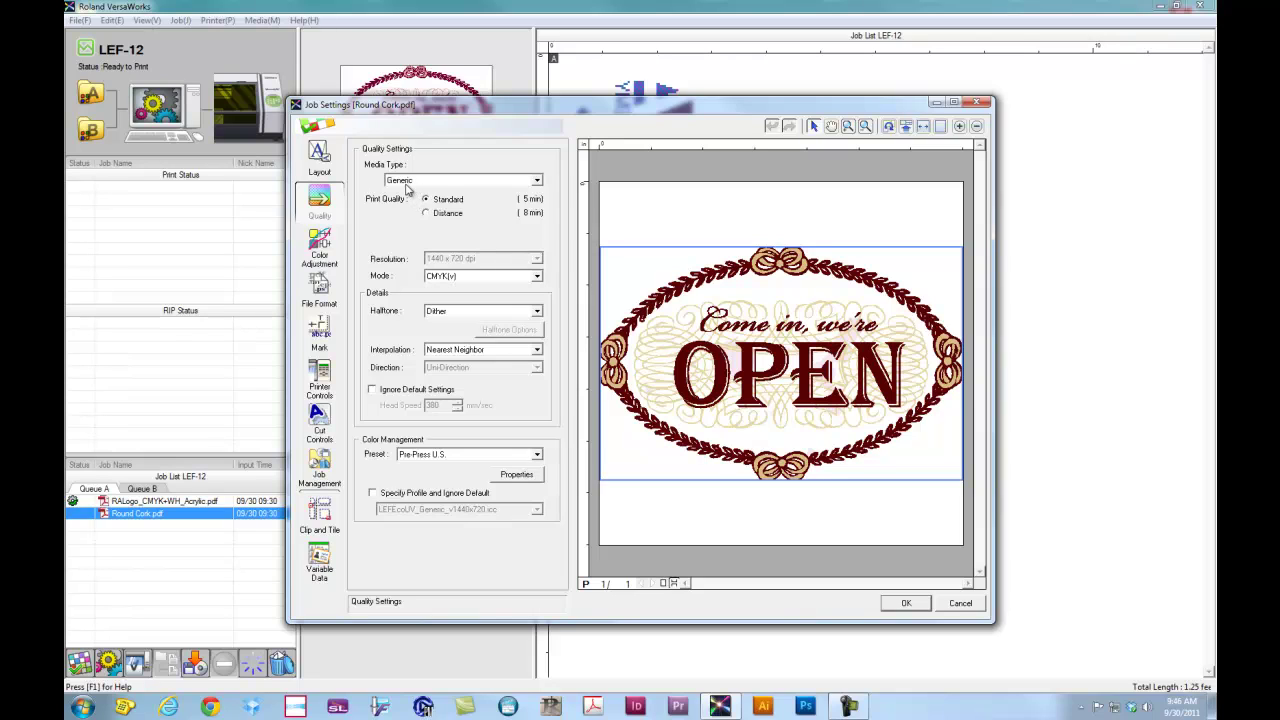
left_click(442, 277)
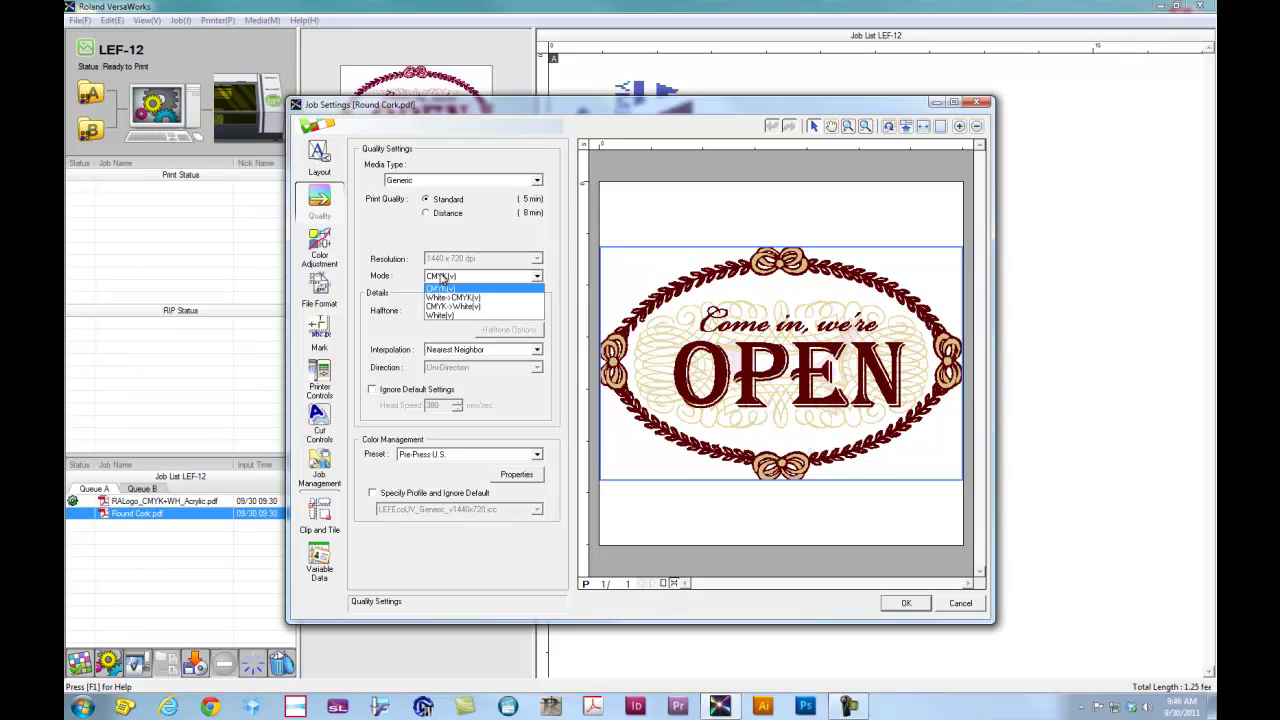
left_click(460, 298)
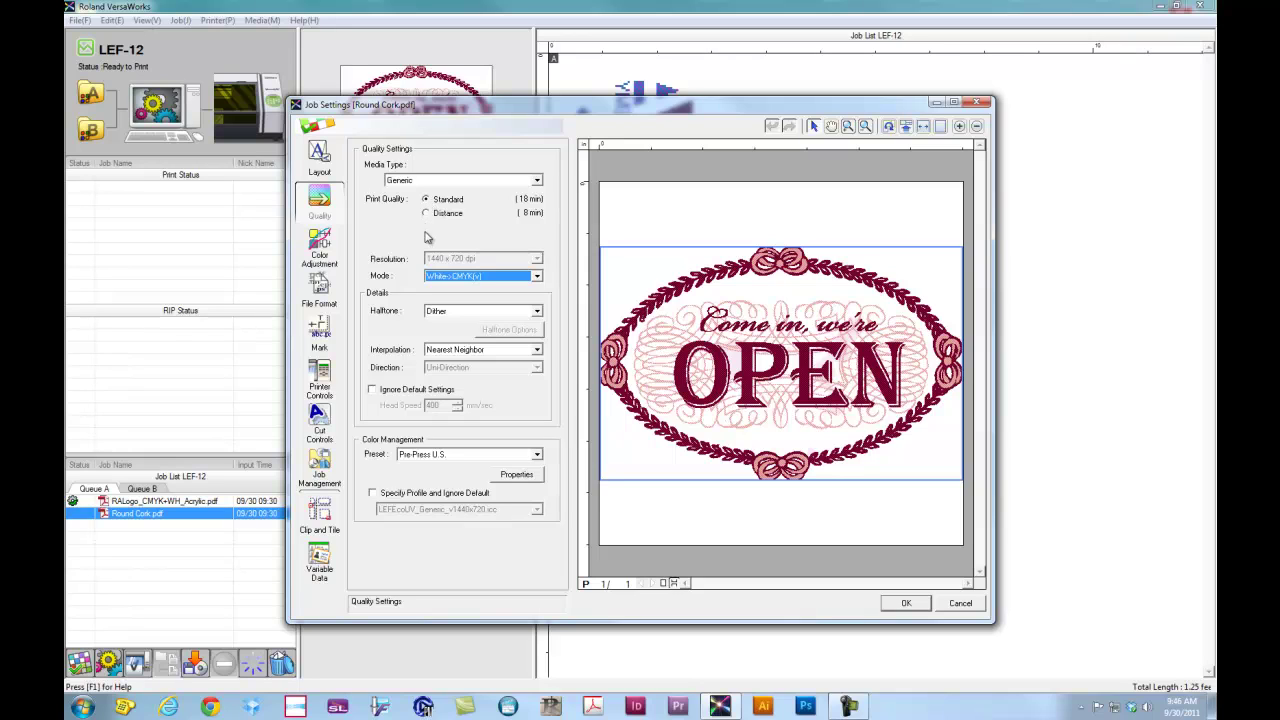
Review the Color Adjustment, File Format, Mark, Printer Controls, and Clip and Tile pages before returning to Quality
left_click(319, 256)
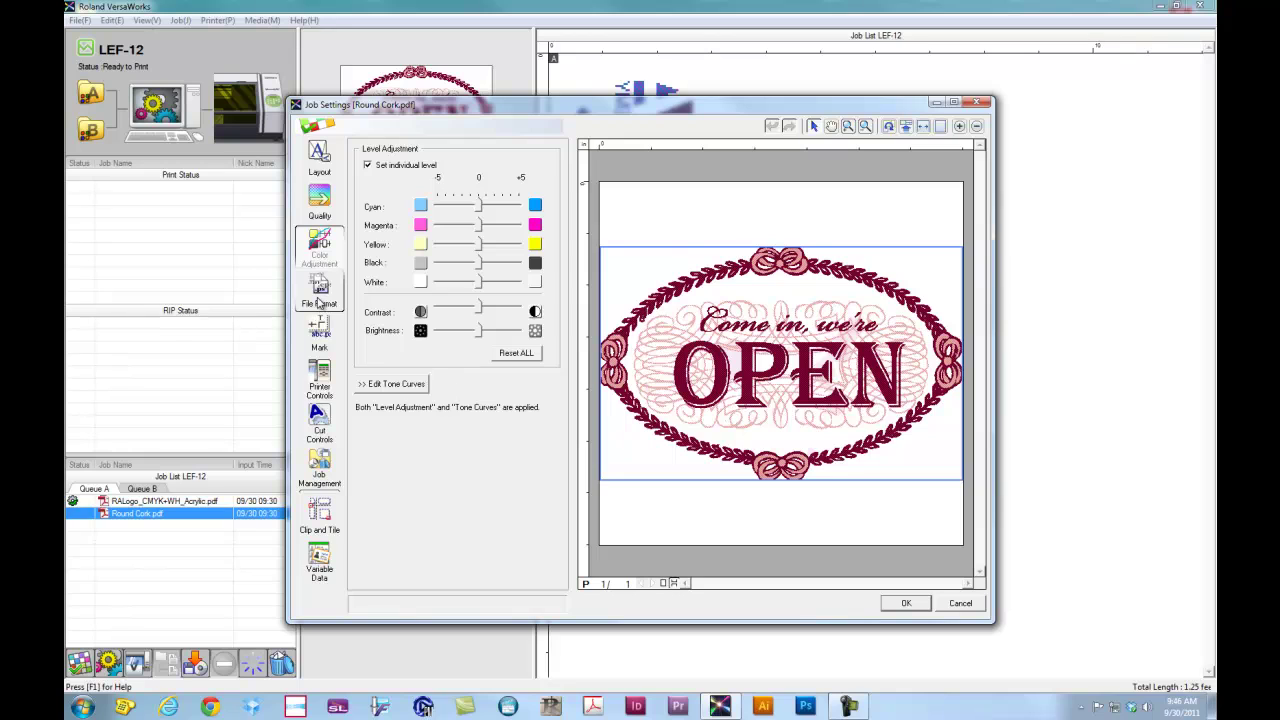
left_click(319, 295)
left_click(318, 340)
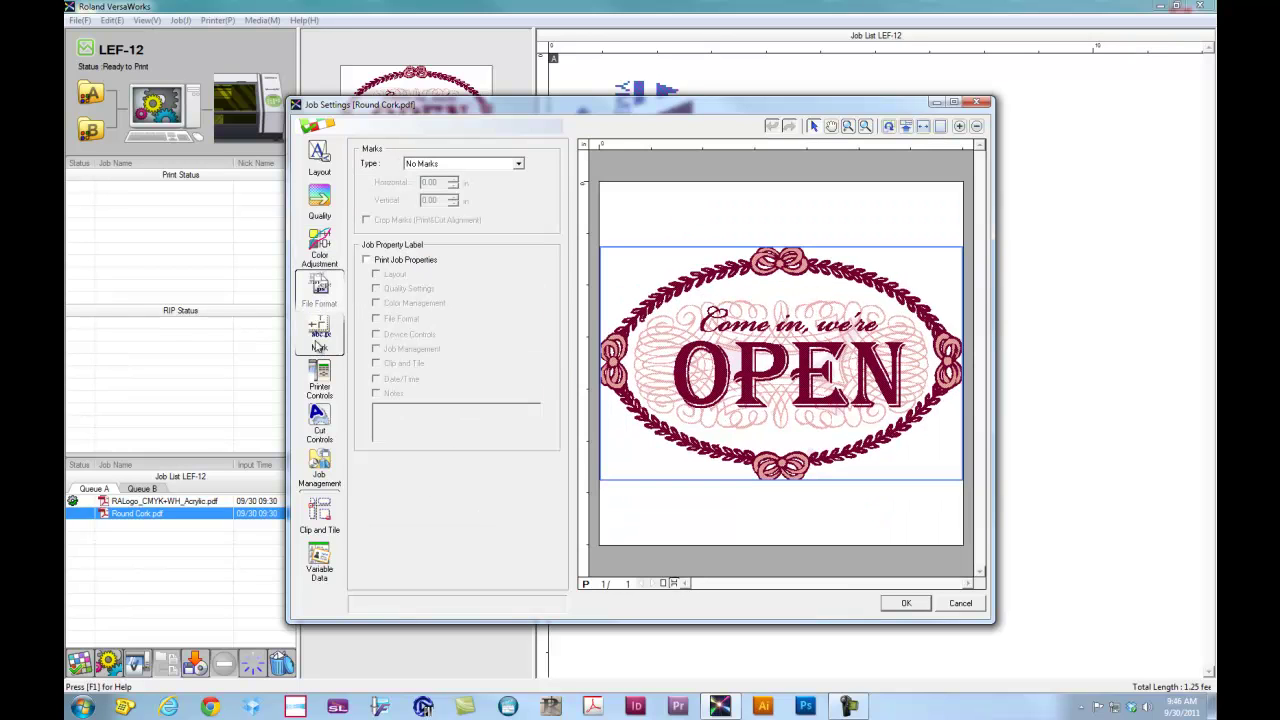
left_click(319, 390)
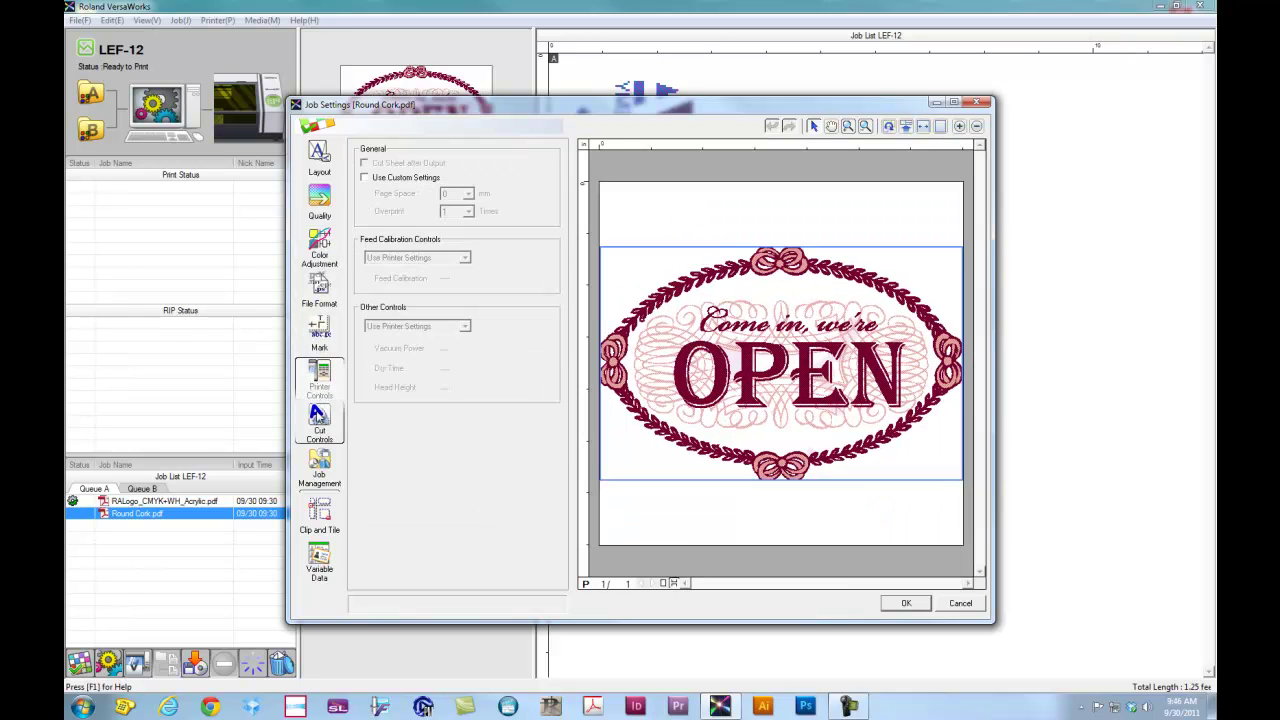
left_click(322, 522)
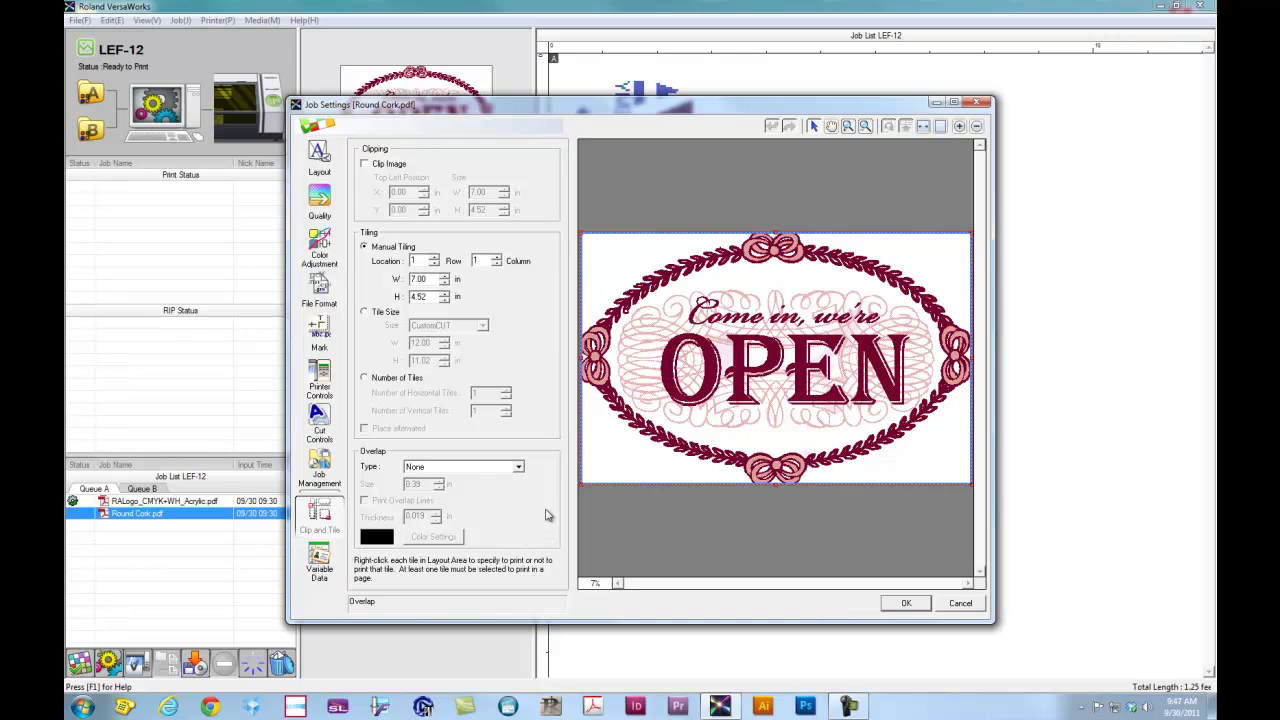
left_click(319, 196)
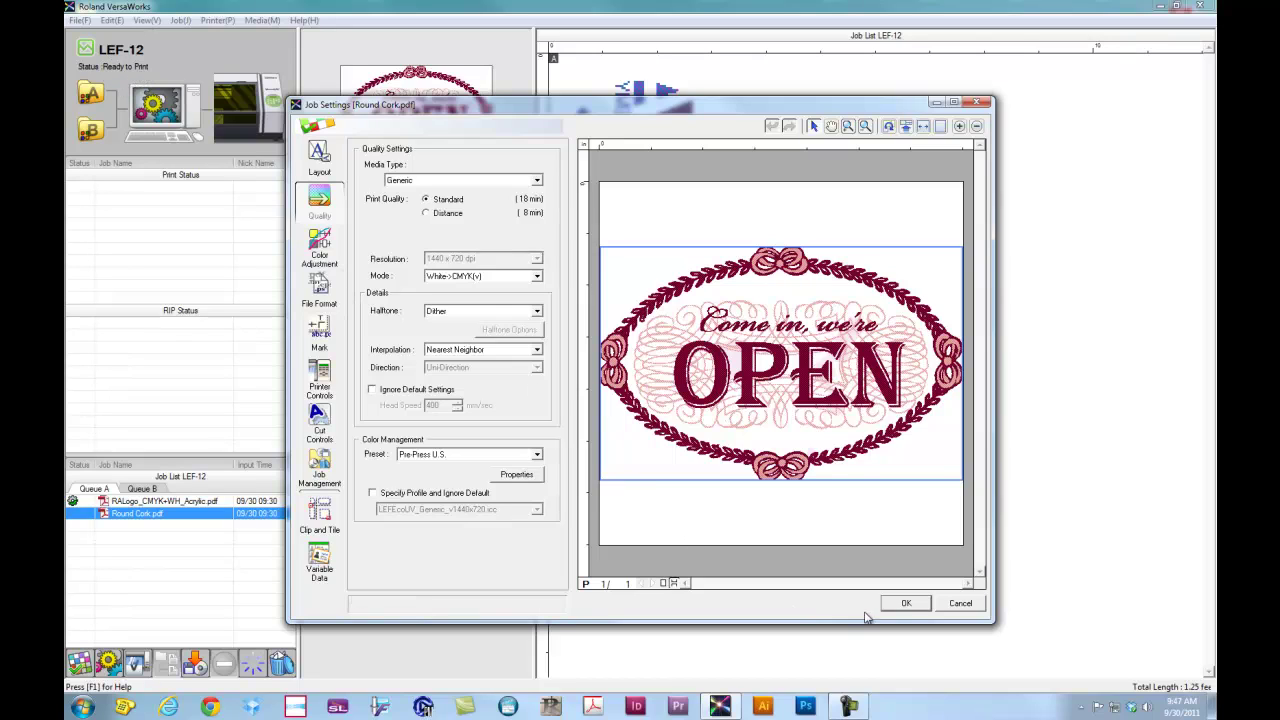
Confirm the Round Cork.pdf job settings and send the job to print
left_click(906, 604)
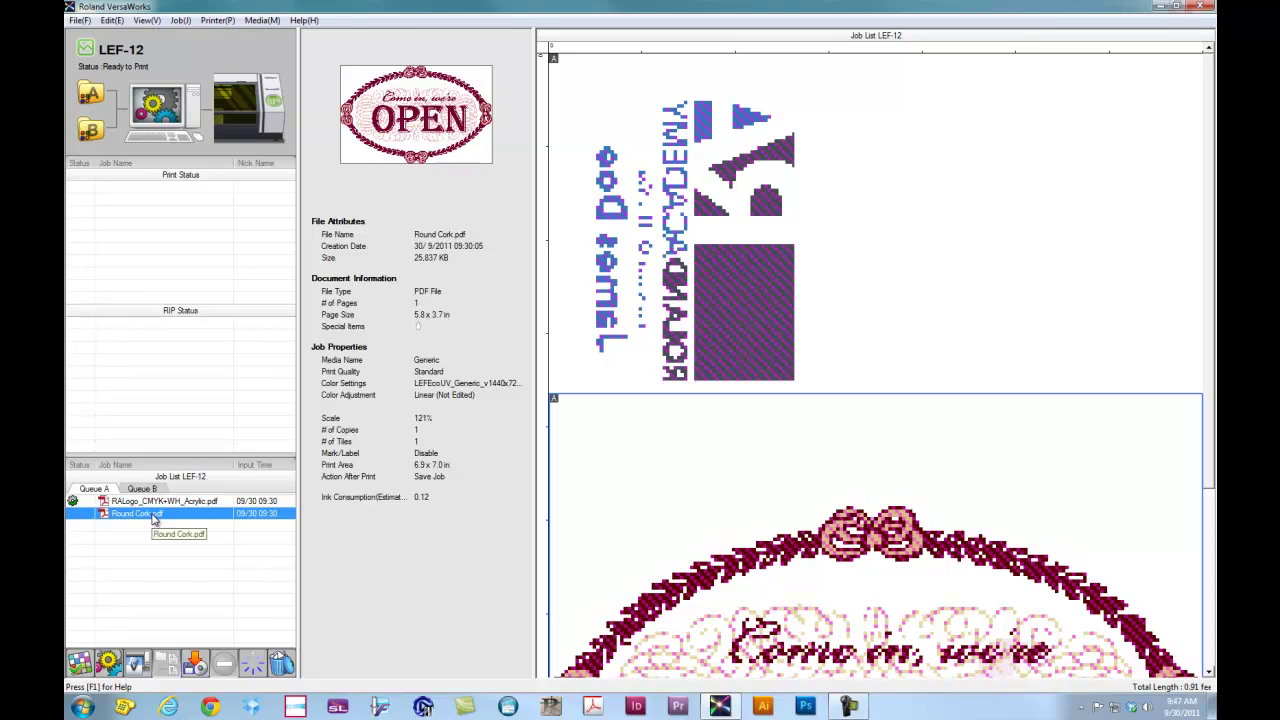
right_click(154, 518)
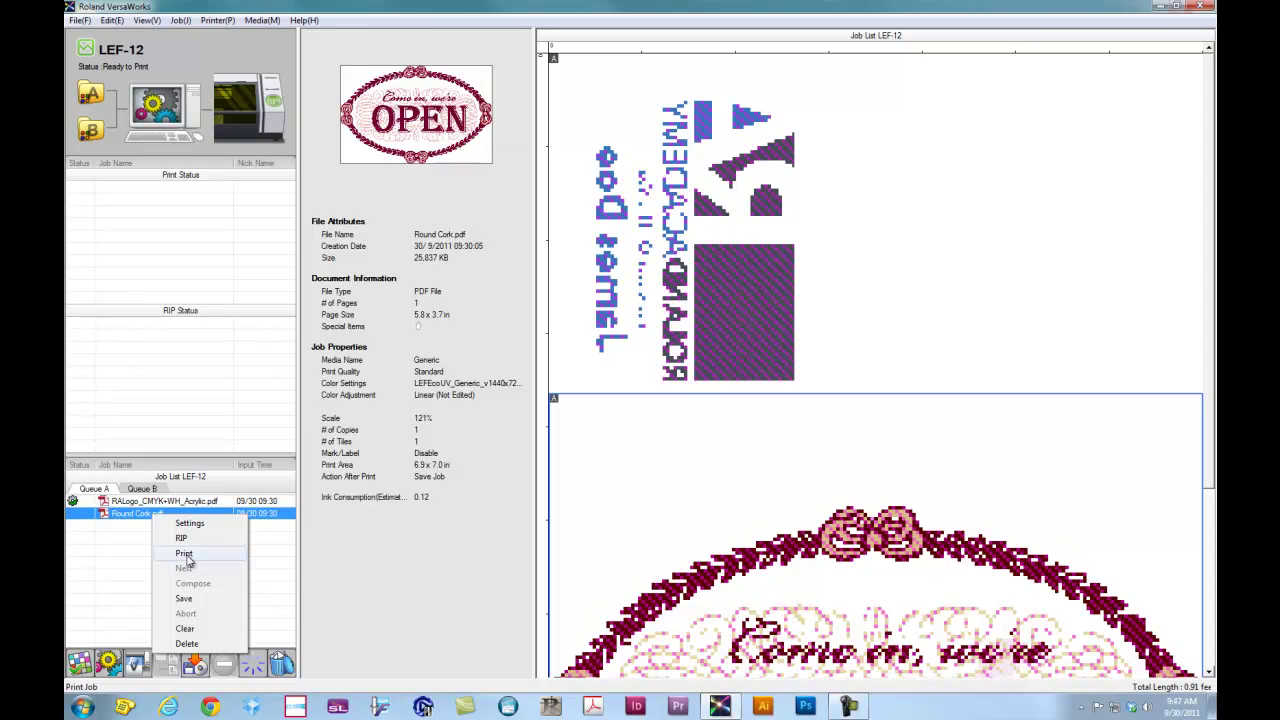
left_click(184, 554)
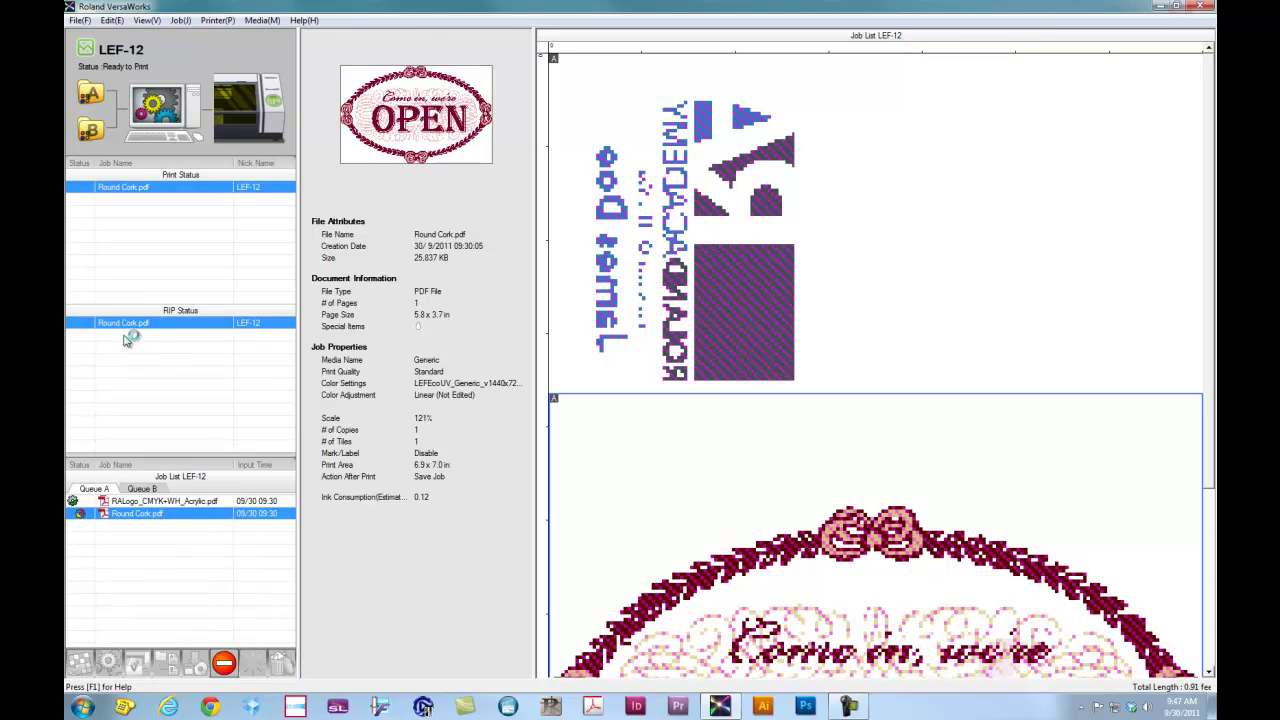